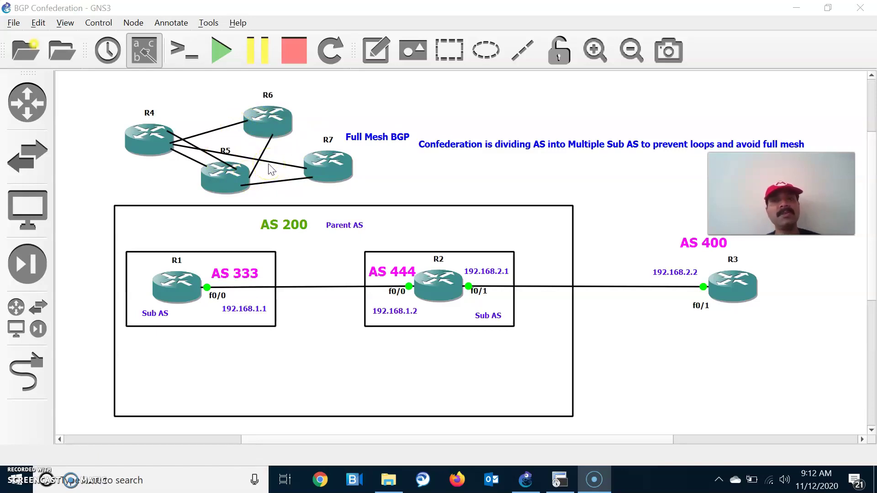
Step: Leave the BGP confederation topology diagram and bring up R1's SecureCRT console session
left_click(295, 238)
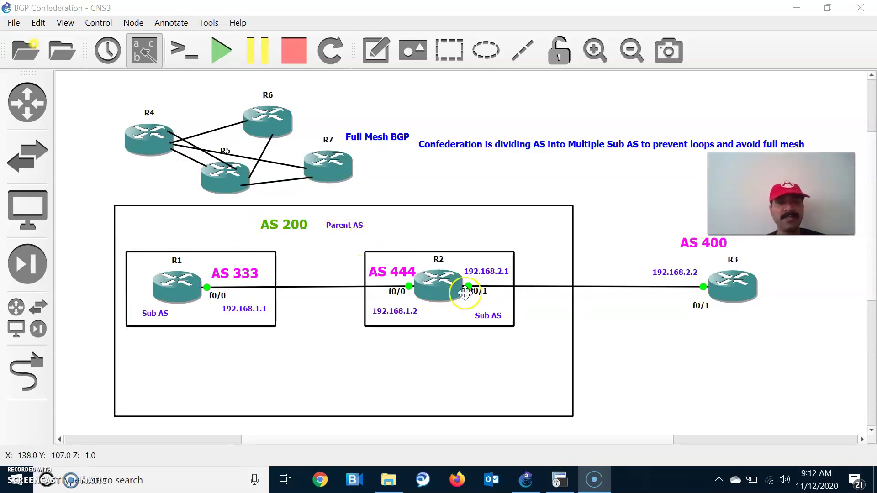
left_click(559, 479)
Step: Enter global configuration on R1 and start BGP process for sub-AS 333
type("conf t")
key("Return")
key("Return")
key("Return")
key("Return")
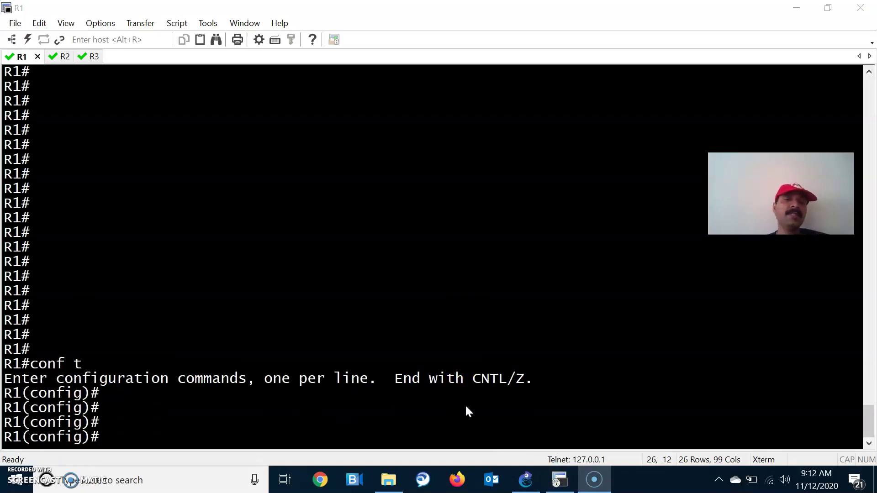
left_click(524, 485)
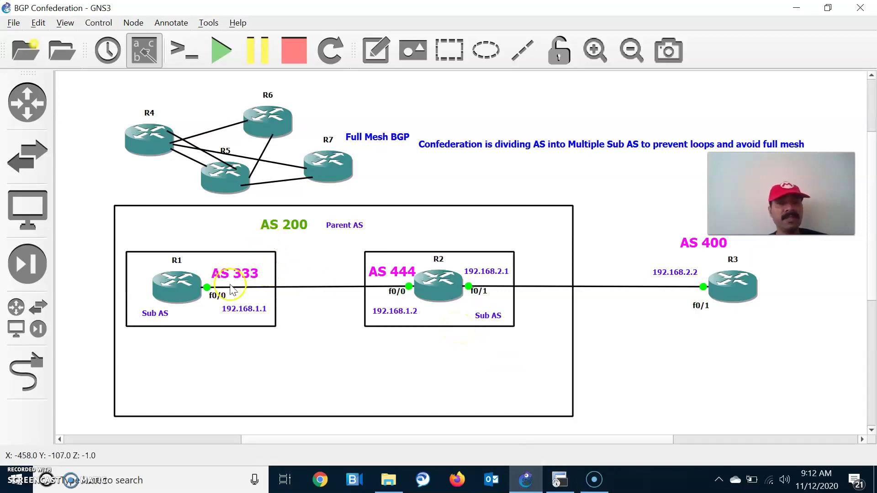
left_click(559, 478)
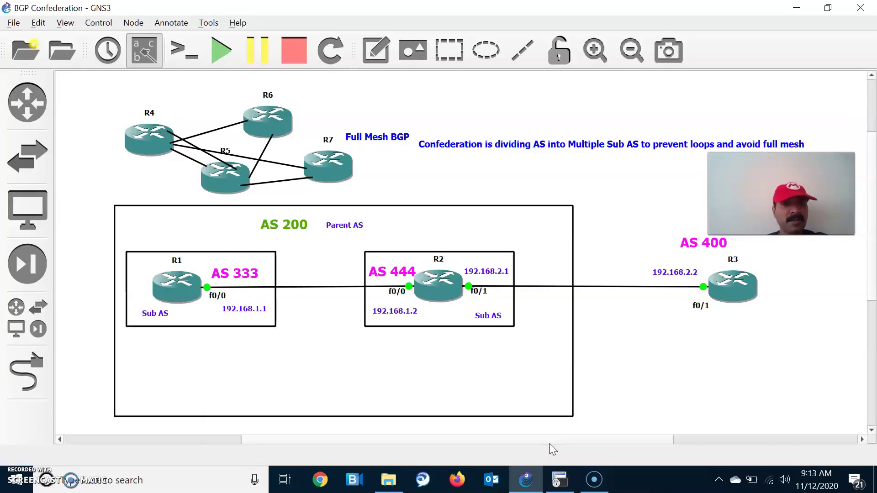
left_click(549, 443)
type("3")
key("Return")
left_click(525, 479)
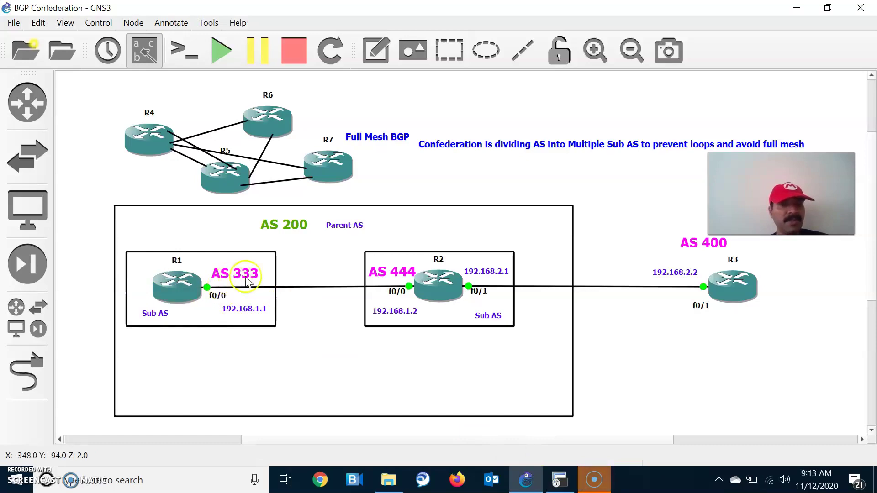
key("alt+Tab")
Step: Set R1's BGP confederation identifier to 200
type("bgp ")
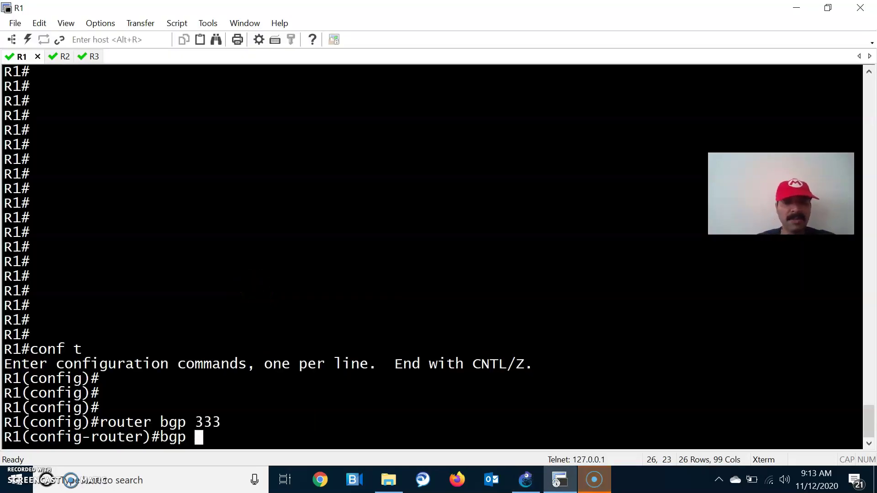
type("confe")
key("Tab")
type("id")
key("Tab")
key("alt+Tab")
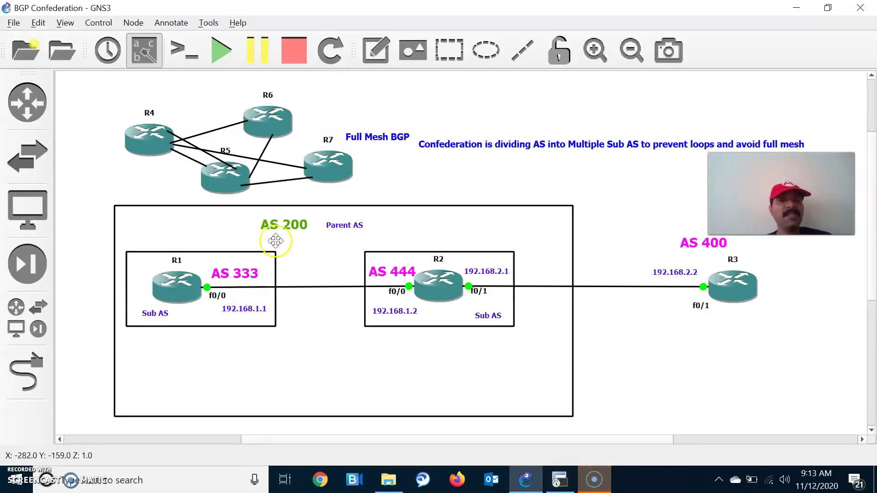
key("alt+Tab")
type("200")
key("Return")
Step: Declare sub-AS 444 as R1's BGP confederation peer
type("bgp conf")
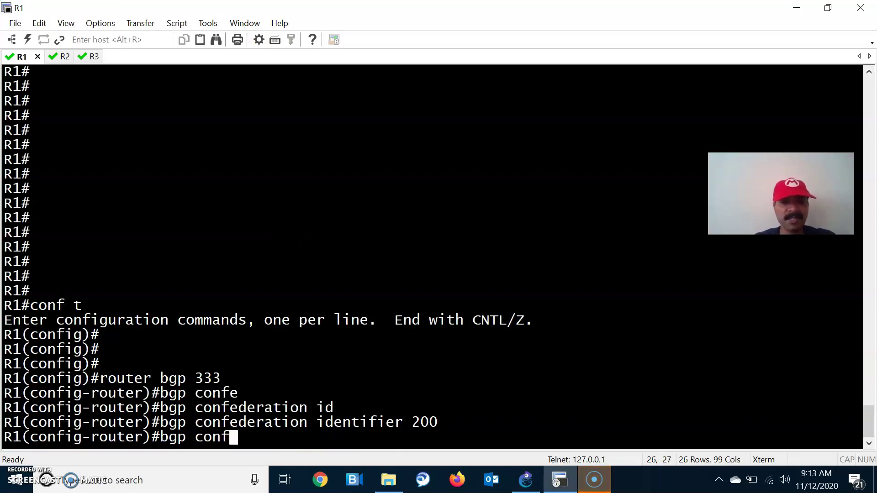
key("Tab")
type("pe")
key("Tab")
key("alt+Tab")
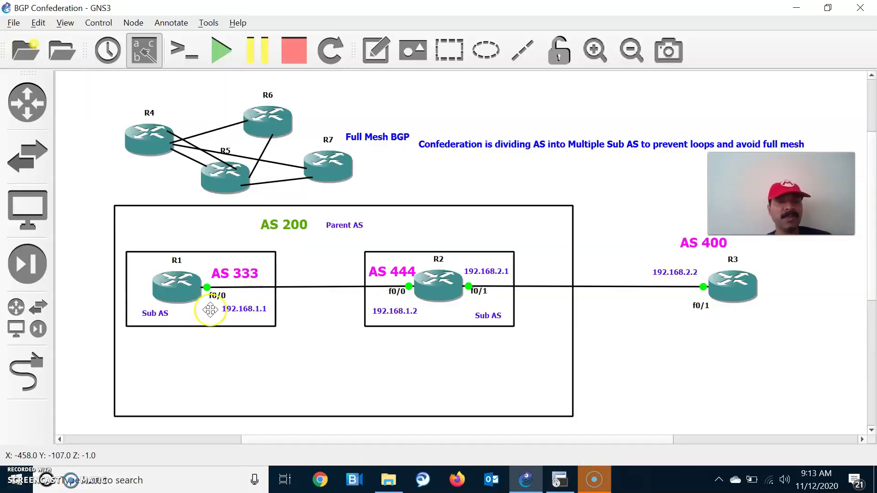
key("alt+Tab")
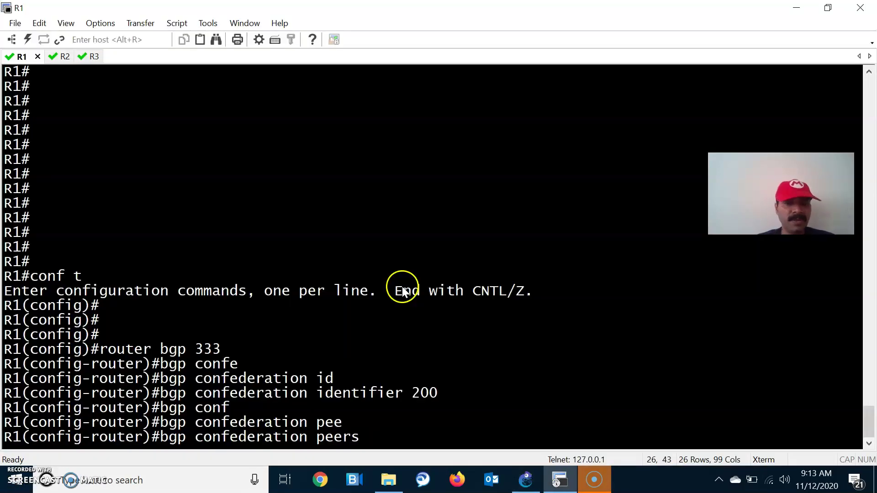
key("Return")
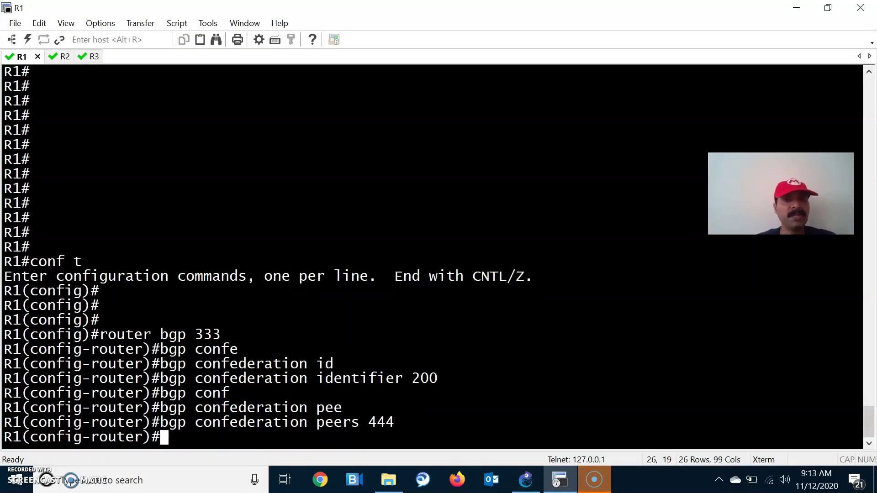
Step: Add neighbor 192.168.1.2 with remote-as 444 on R1
type("nei")
key("Tab")
key("alt+Tab")
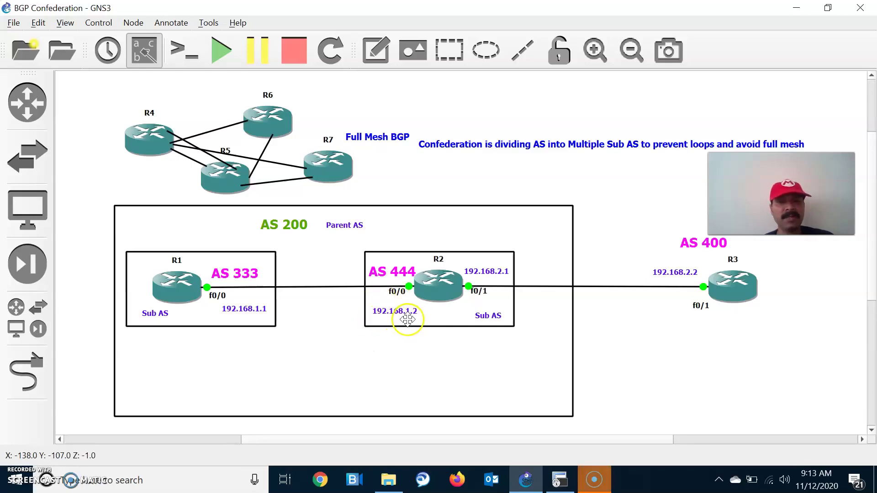
key("alt+Tab")
type("192.")
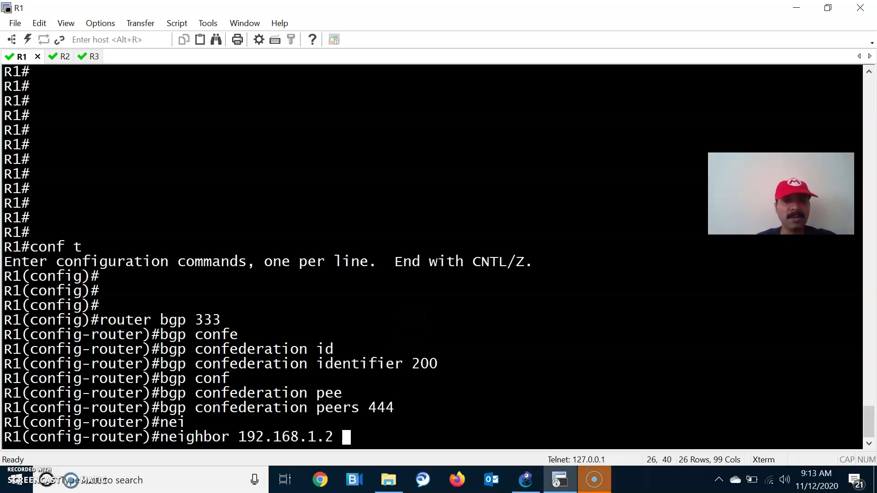
type("168.1.2 remot")
key("Tab")
key("alt+Tab")
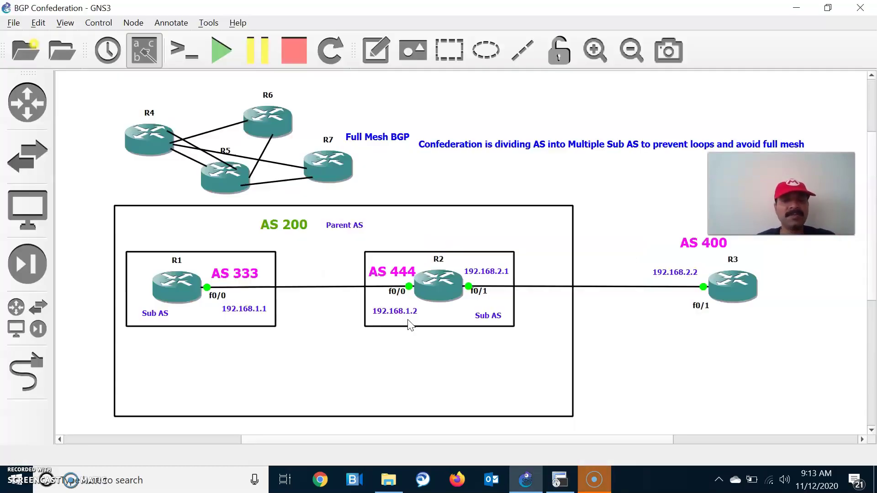
key("alt+Tab")
type("444")
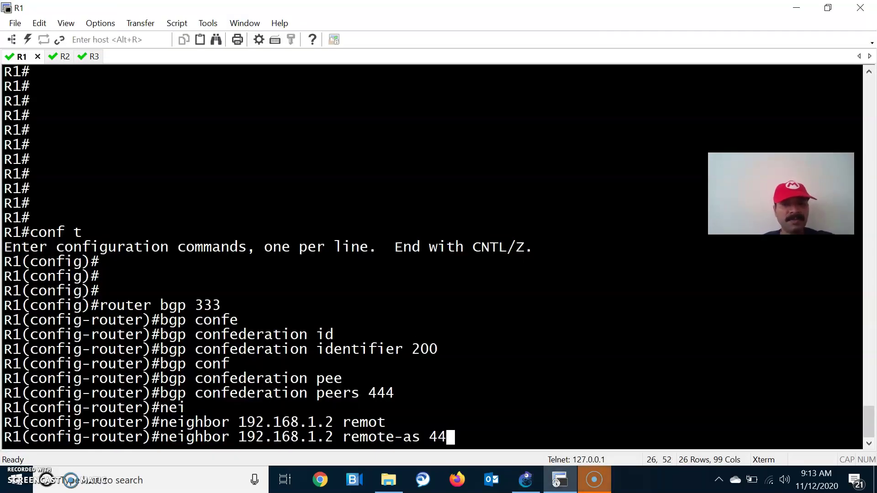
key("Return")
Step: Exit configuration mode on R1 with Ctrl+Z
key("Return")
key("ctrl+z")
key("Return")
key("Return")
key("alt+Tab")
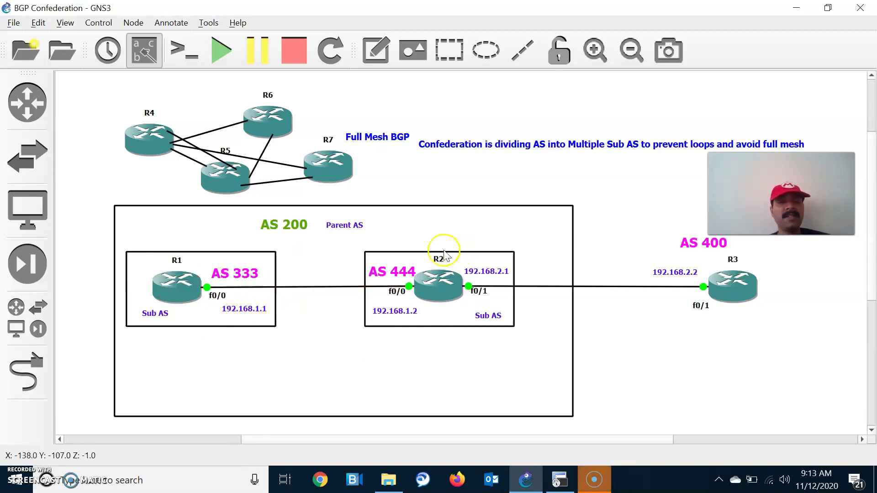
key("alt+Tab")
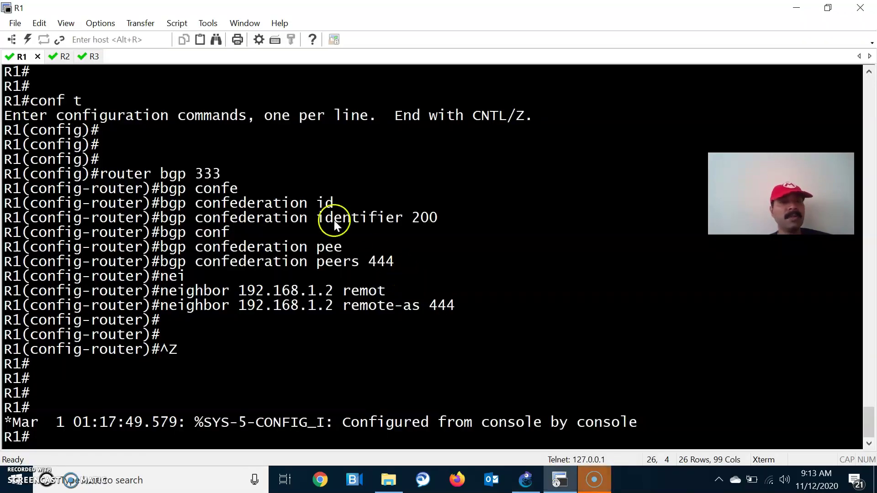
Step: On R2's console, enter global configuration and start router bgp 444
left_click(54, 58)
type("conf t")
key("Return")
key("Return")
key("Return")
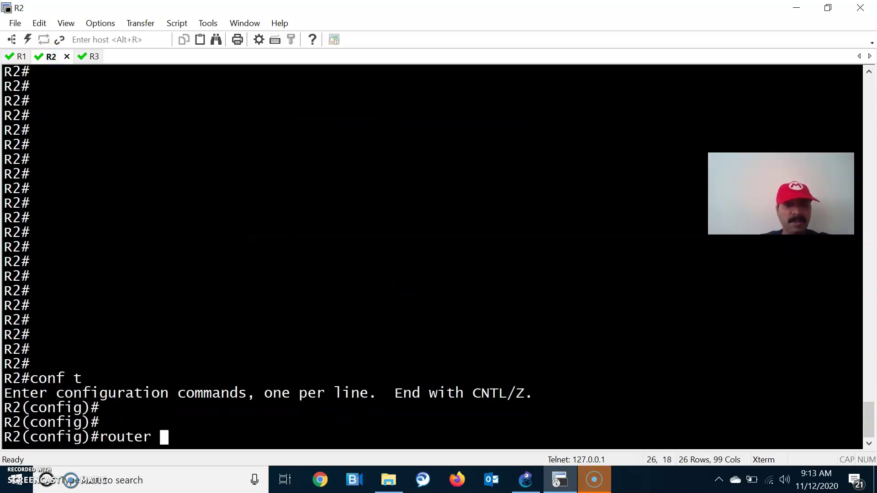
type("router bgp 444")
key("Return")
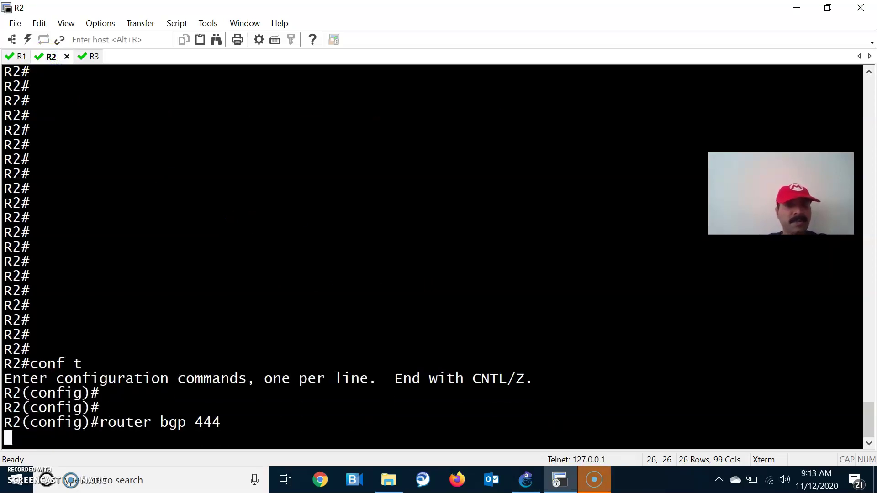
key("alt+Tab")
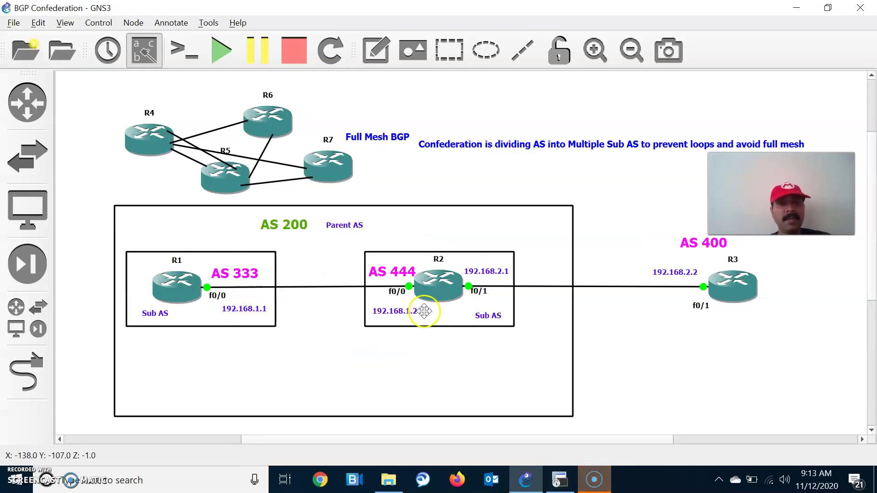
key("alt+Tab")
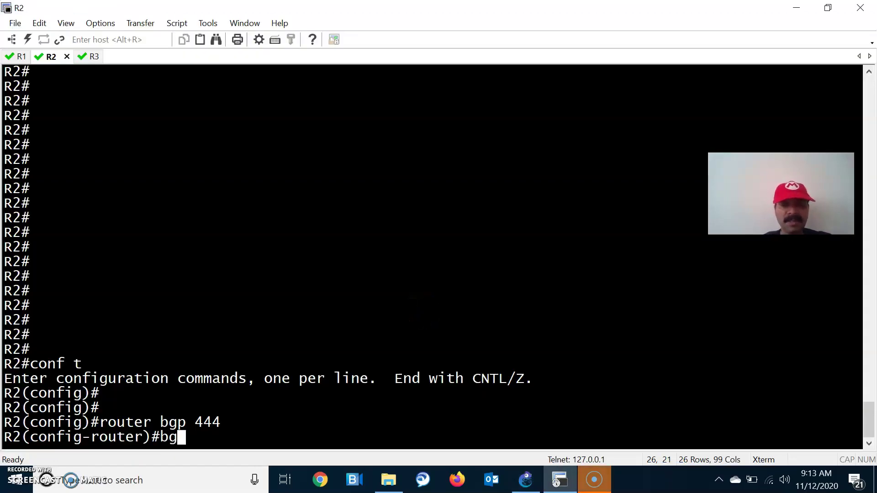
Step: Set R2's BGP confederation identifier to 200, correcting the initially incomplete command
type("bgp con")
key("Tab")
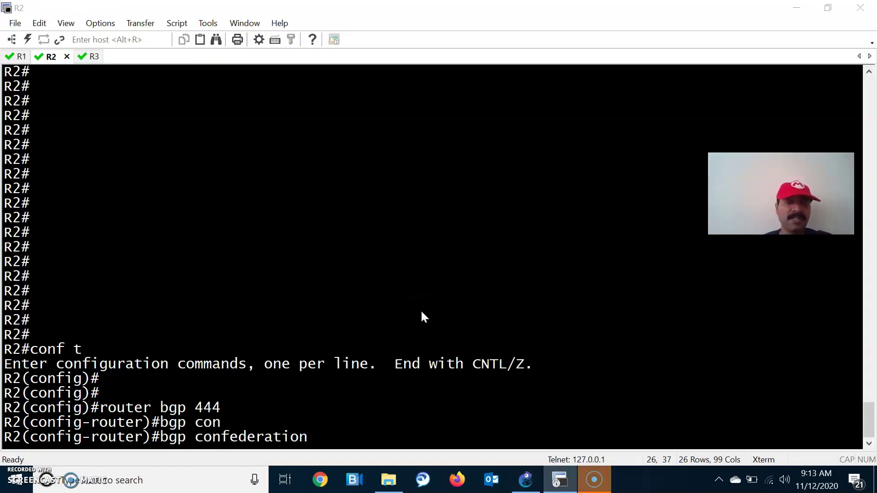
key("alt+Tab")
key("alt+Tab")
type("200")
key("Return")
key("Up")
key("BackSpace")
key("BackSpace")
key("BackSpace")
type("-")
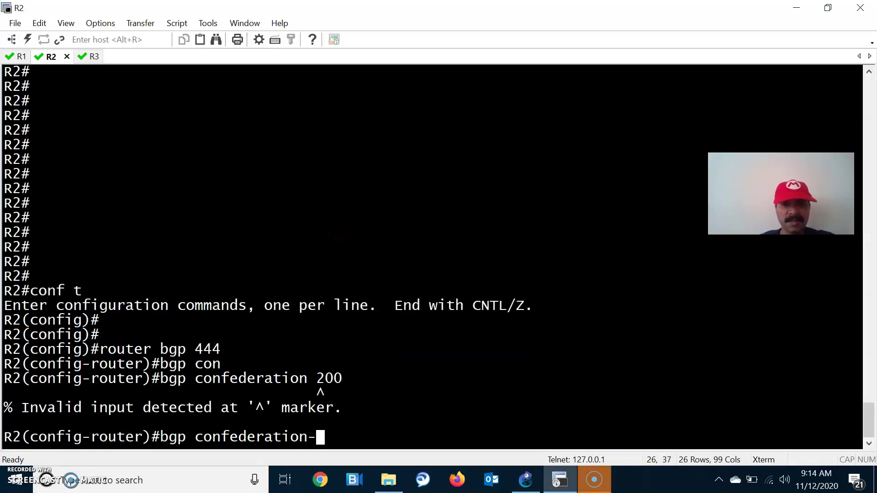
type("i")
key("Tab")
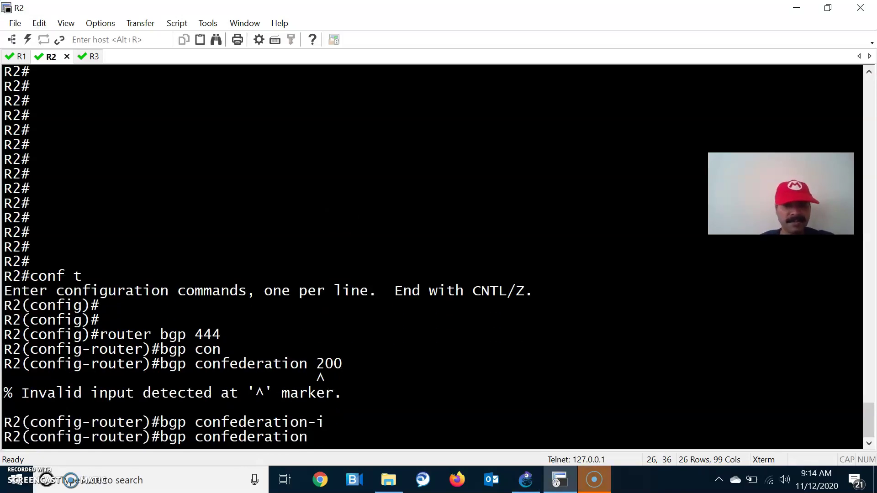
type("d")
key("Tab")
type("200")
key("Return")
Step: Declare sub-AS 333 as R2's BGP confederation peer
type("bgp con")
key("Tab")
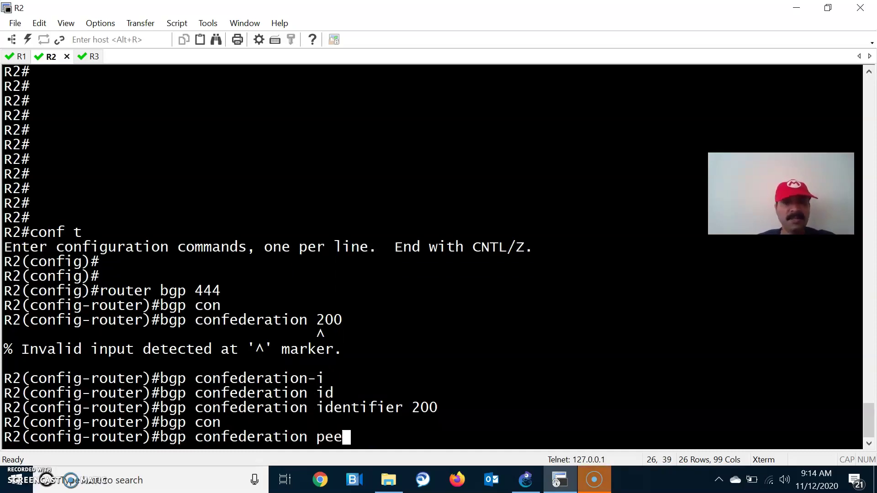
type("pee")
key("Tab")
key("alt+Tab")
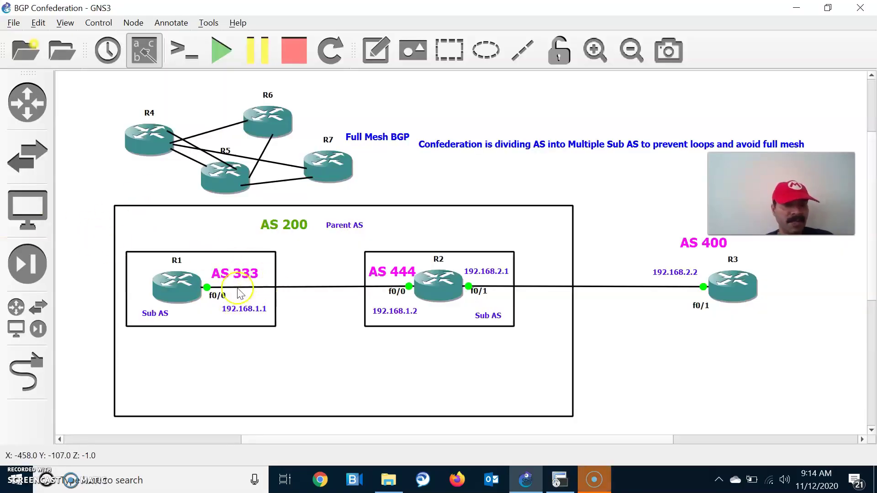
key("alt+Tab")
type("333")
key("Return")
Step: Add neighbor 192.168.1.1 with remote-as 333 on R2
key("alt+Tab")
key("alt+Tab")
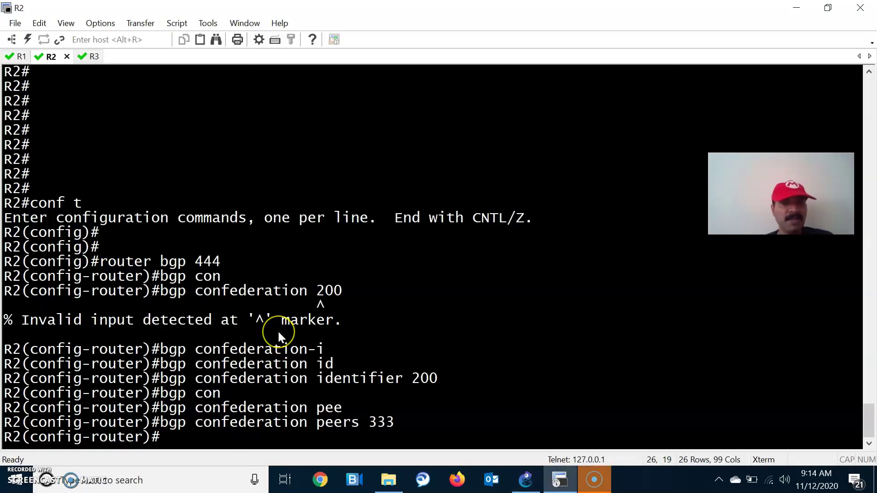
type("nei")
key("Tab")
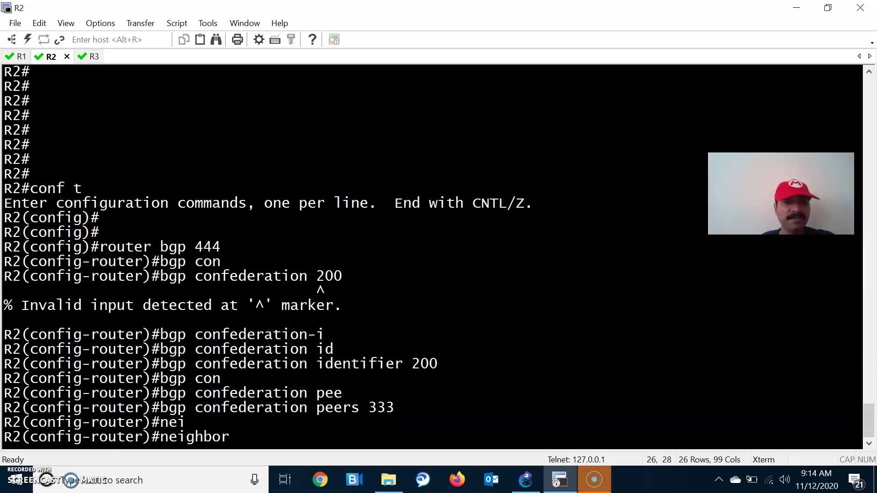
key("alt+Tab")
key("alt+Tab")
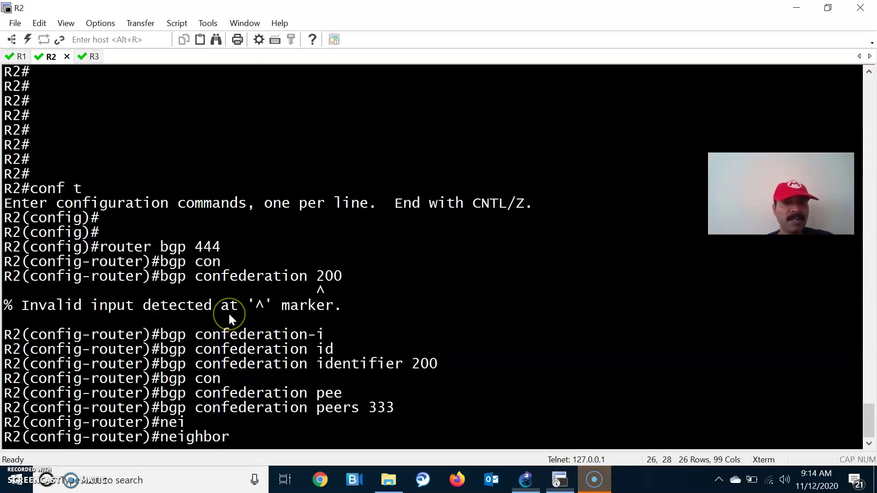
type("192.168.")
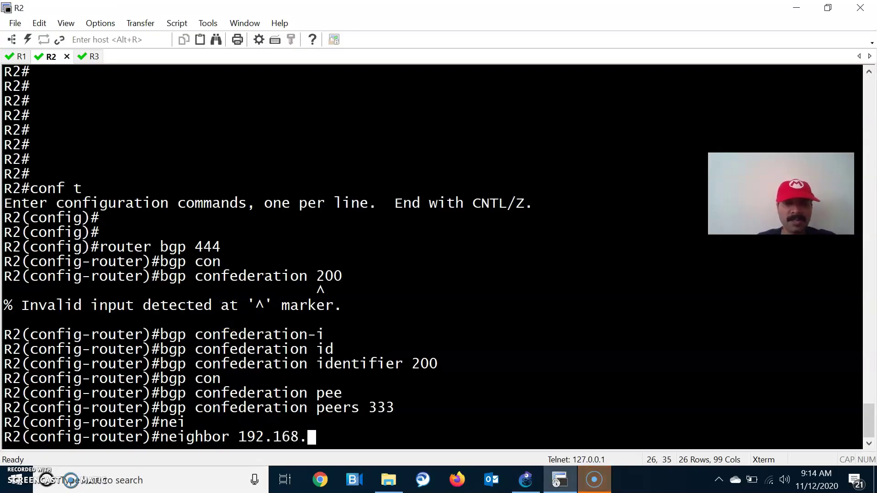
type("1.1 remo")
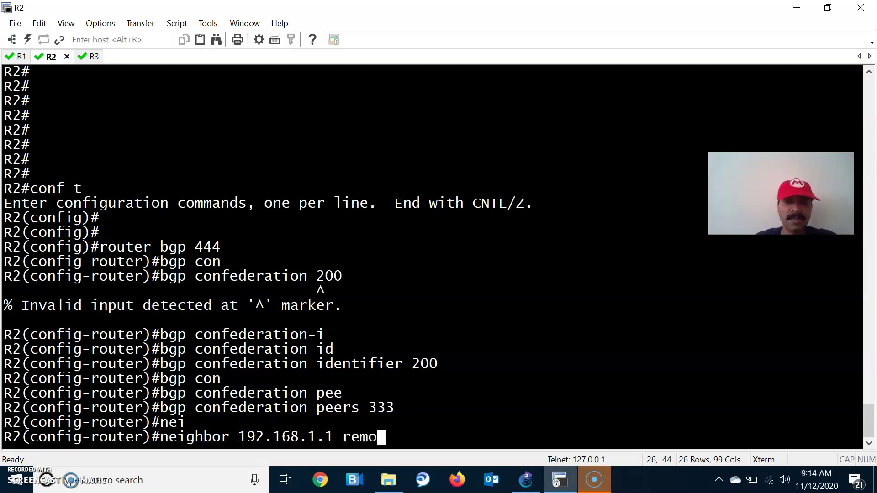
type("te-as")
key("Tab")
key("alt+Tab")
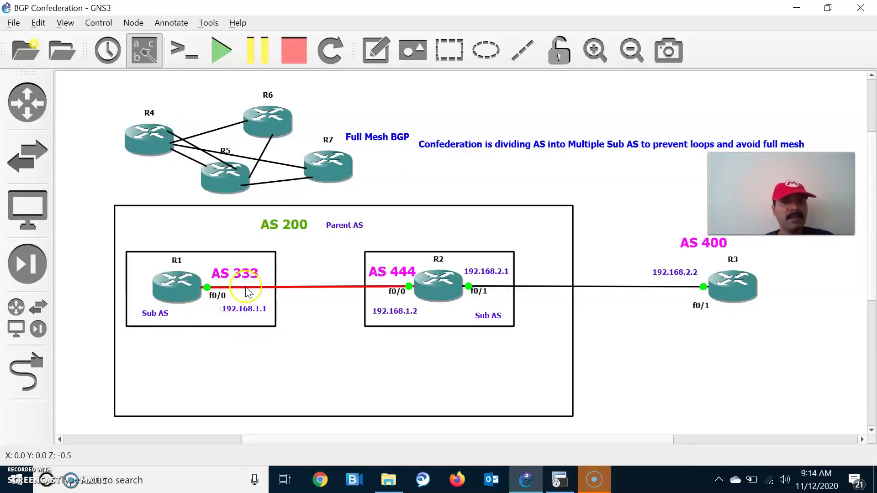
key("alt+Tab")
type("333")
key("Return")
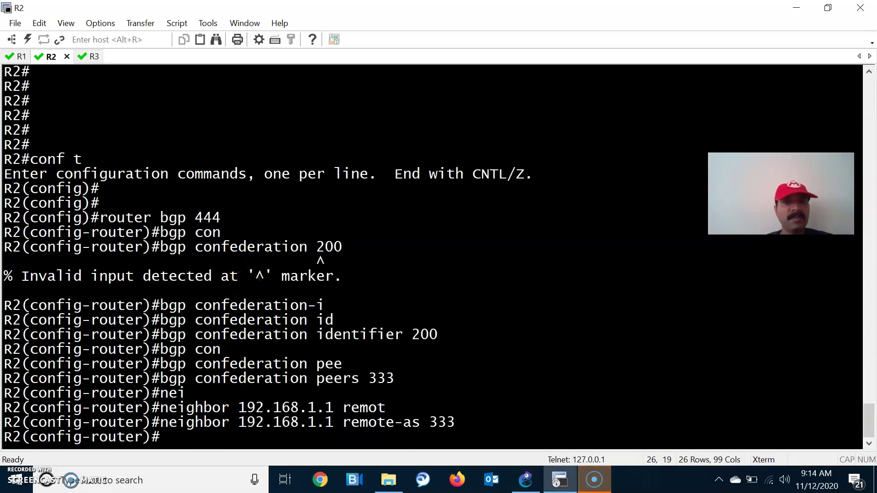
Step: Exit configuration mode on R2 with Ctrl+Z
key("Return")
key("Return")
key("ctrl+z")
key("Return")
key("Return")
key("Return")
key("Return")
key("Return")
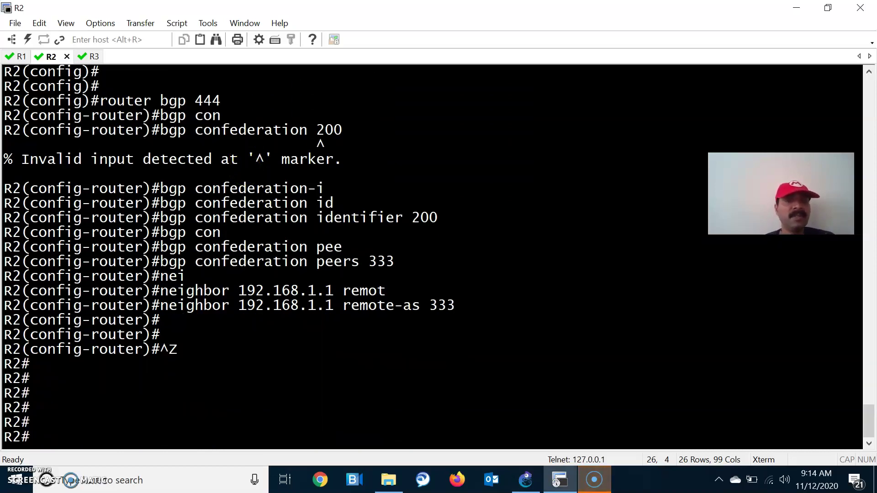
key("alt+Tab")
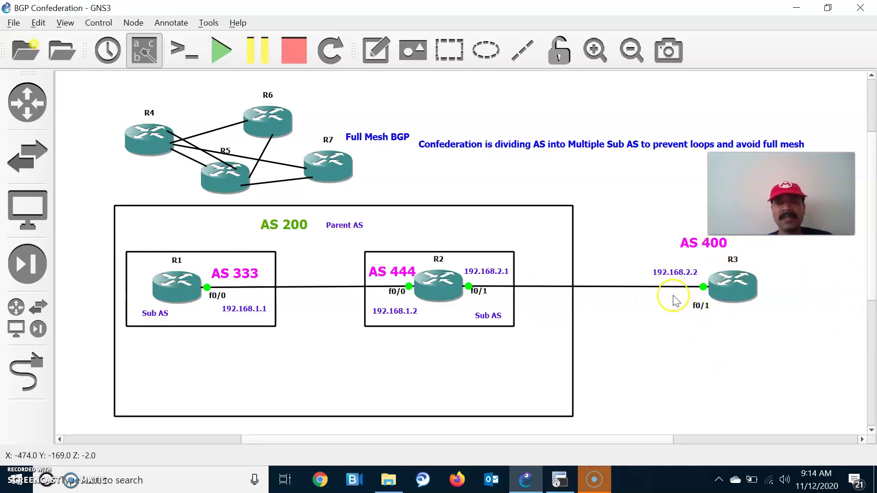
key("alt+Tab")
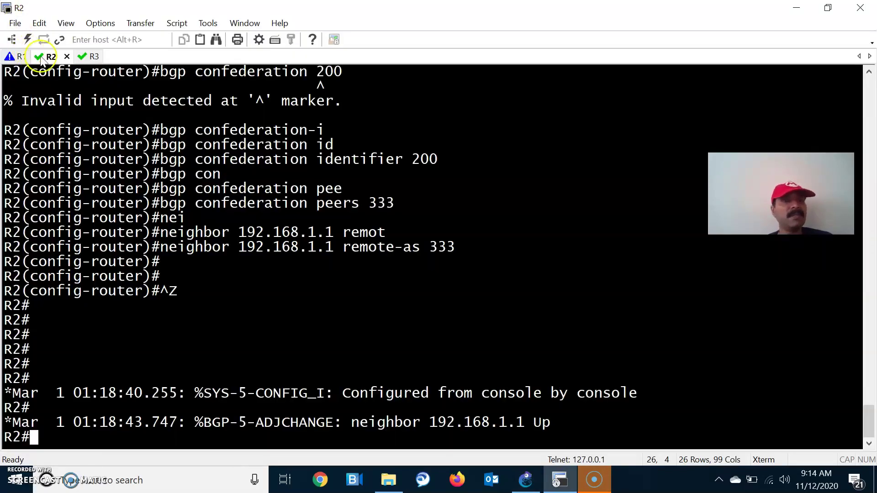
Step: On R3's console, enter global configuration and start BGP process 400
left_click(90, 59)
type("conf t")
key("Return")
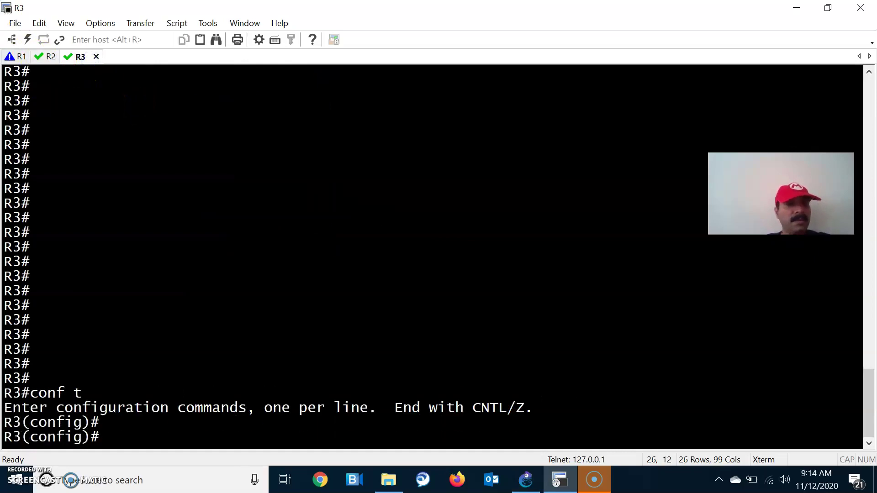
key("alt+Tab")
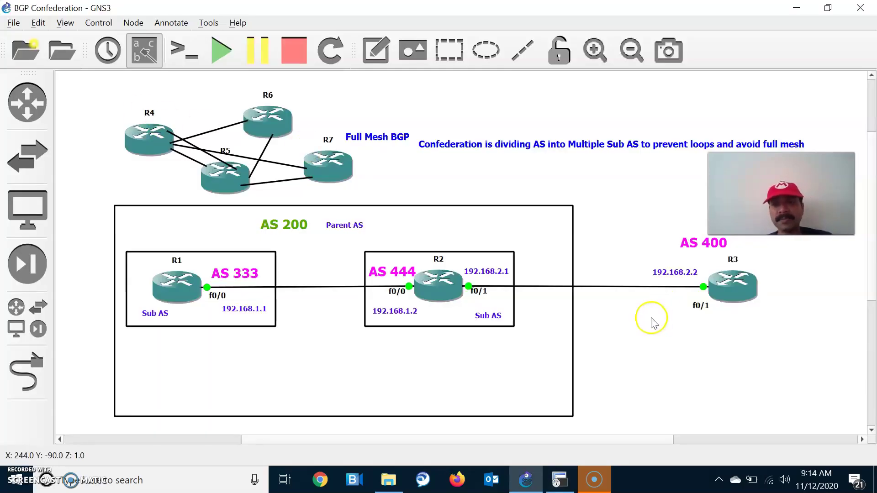
key("alt+Tab")
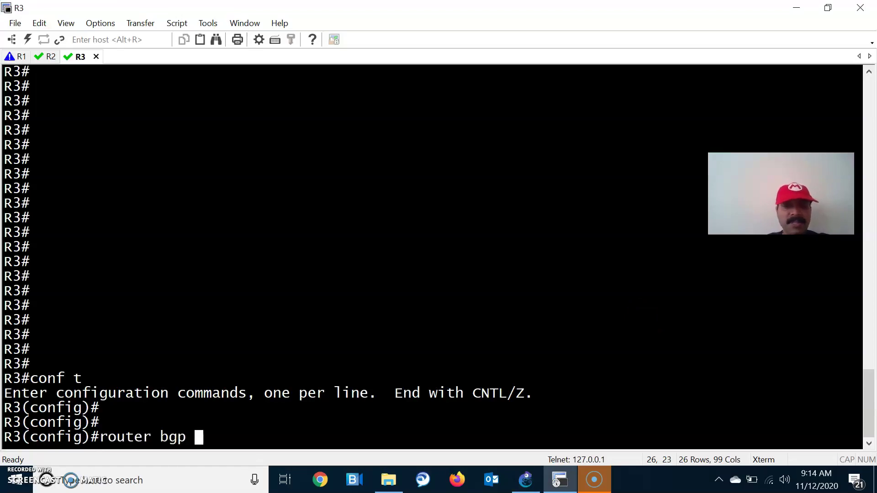
key("Return")
Step: Add neighbor 192.168.2.1 with remote-as 200 on R3
type("nei")
key("Tab")
key("alt+Tab")
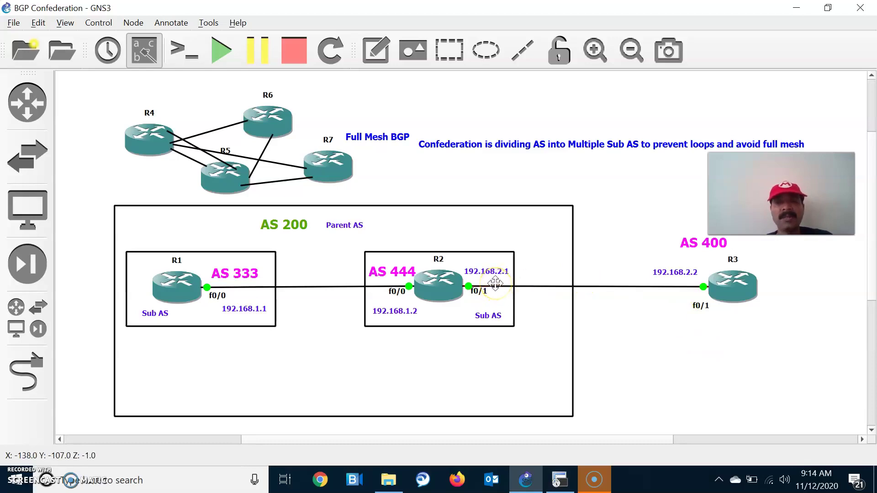
key("alt+Tab")
type("192.168")
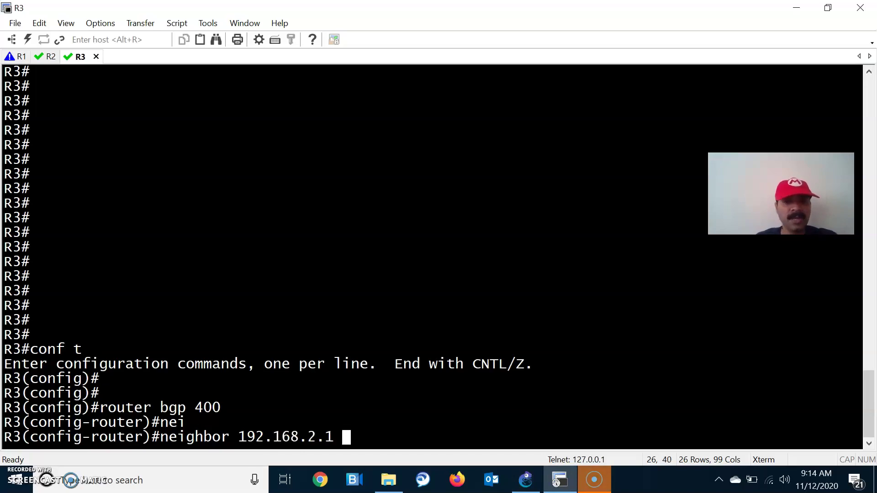
key("Tab")
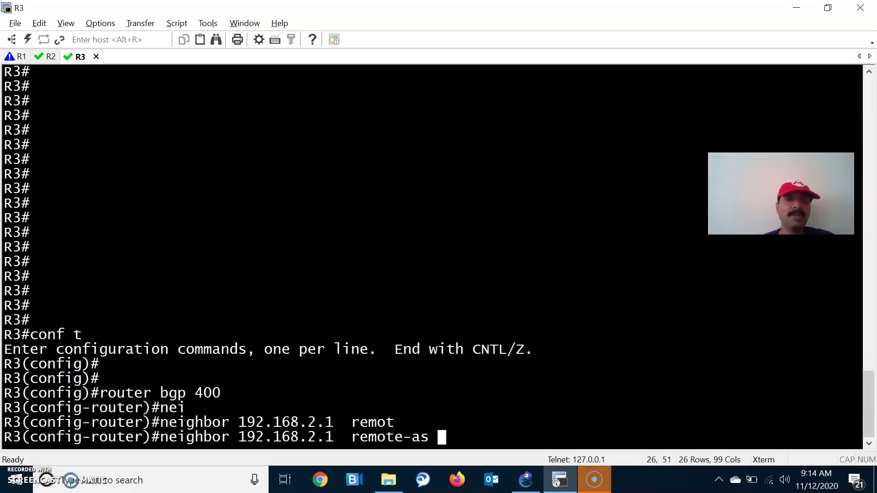
key("alt+Tab")
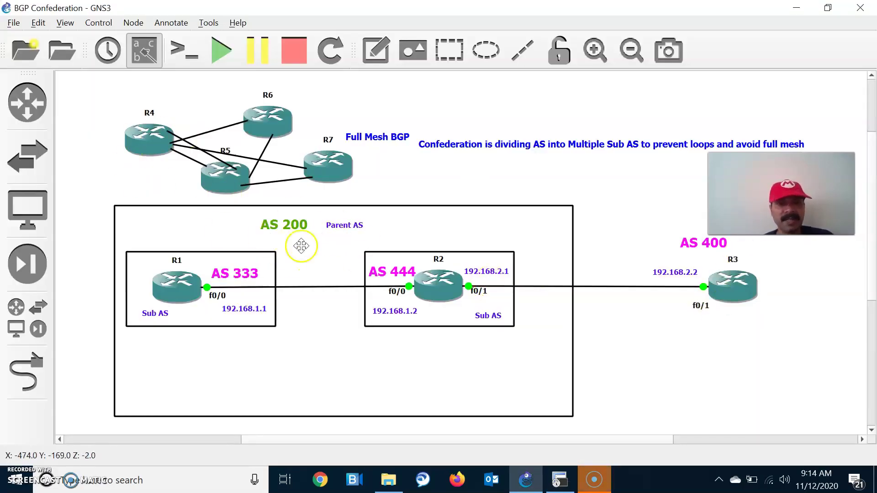
key("alt+Tab")
type("200")
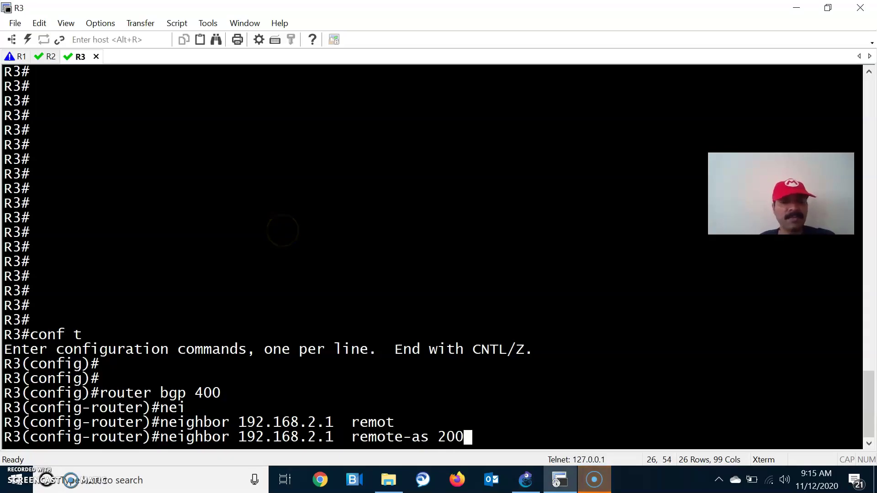
key("Return")
key("Return")
key("Return")
Step: Exit configuration mode on R3 and return to R2's console
key("ctrl+z")
key("Return")
key("Return")
key("Return")
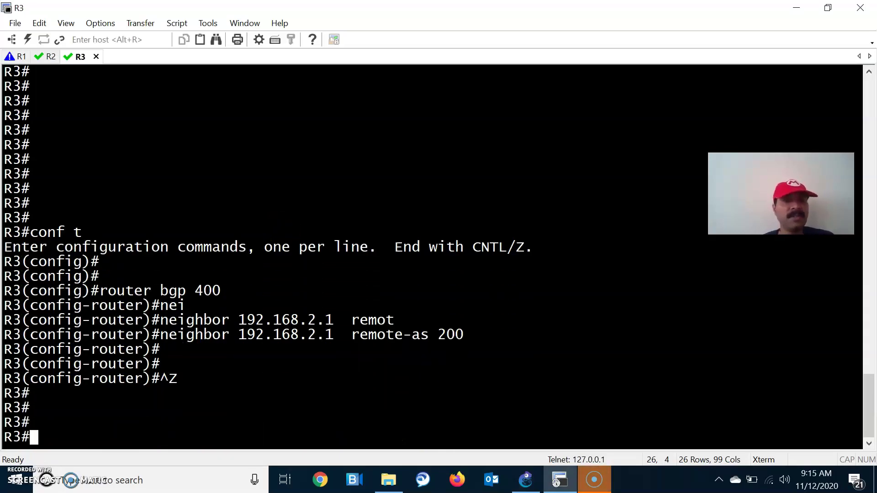
left_click(48, 56)
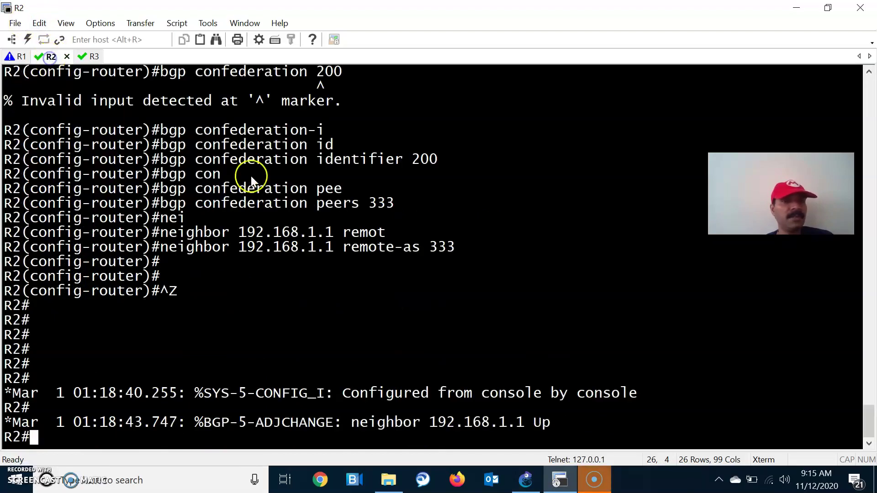
Step: Re-enter router bgp 444 configuration on R2 using command history
key("alt+Tab")
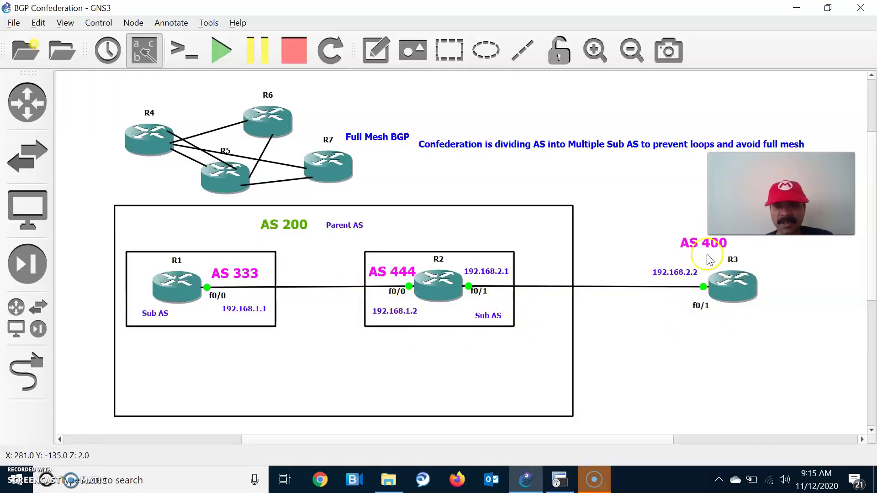
key("alt+Tab")
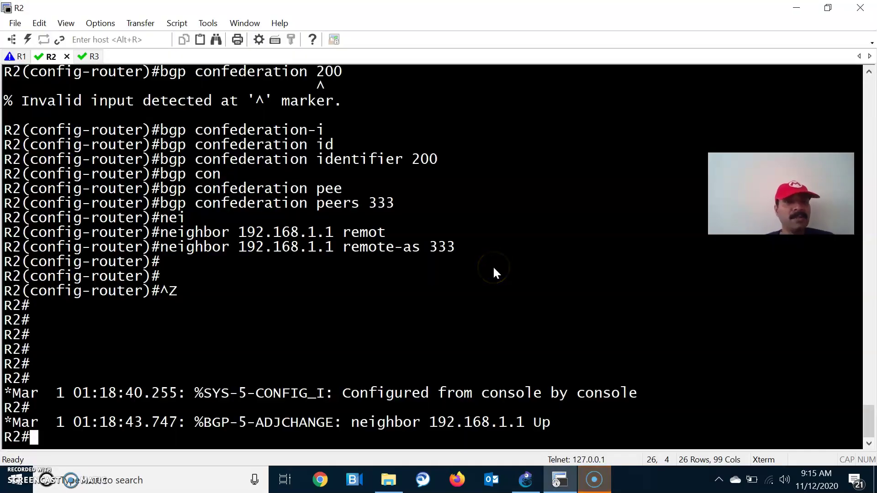
type("conf t")
key("Return")
key("Up")
key("Up")
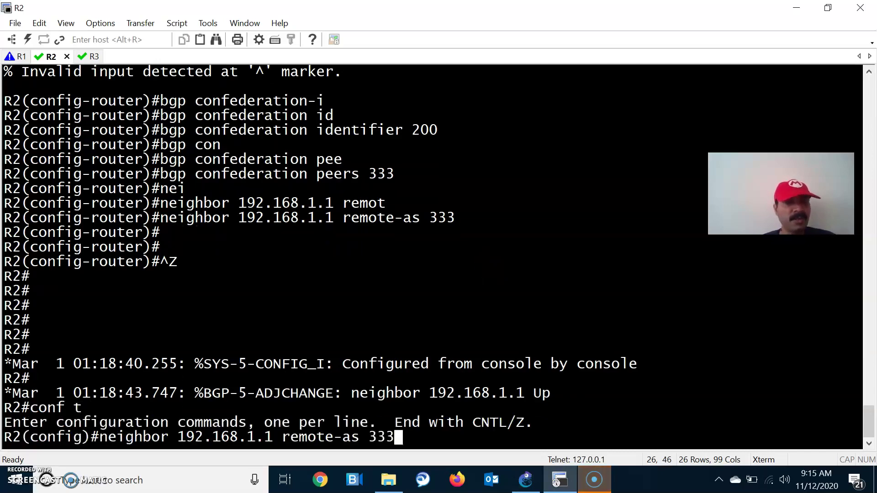
key("Up")
key("Up")
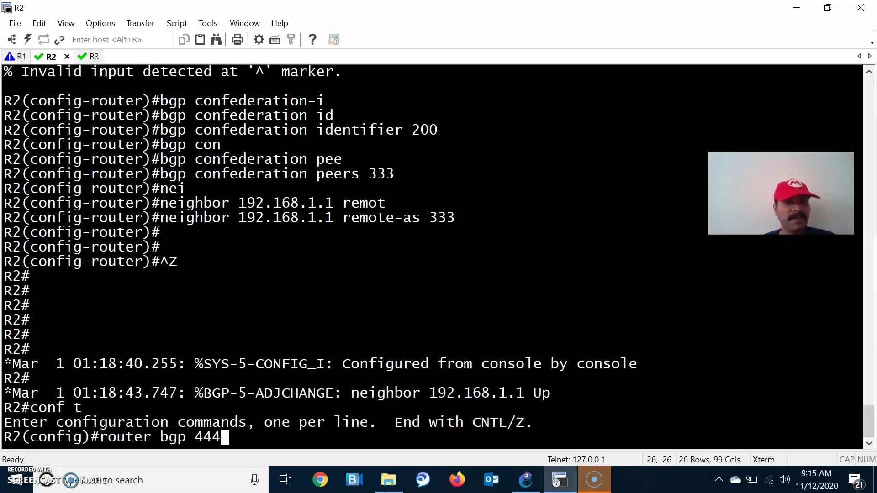
key("Return")
Step: Add neighbor 192.168.2.2 with remote-as 400 on R2
type("nei")
key("Tab")
key("alt+Tab")
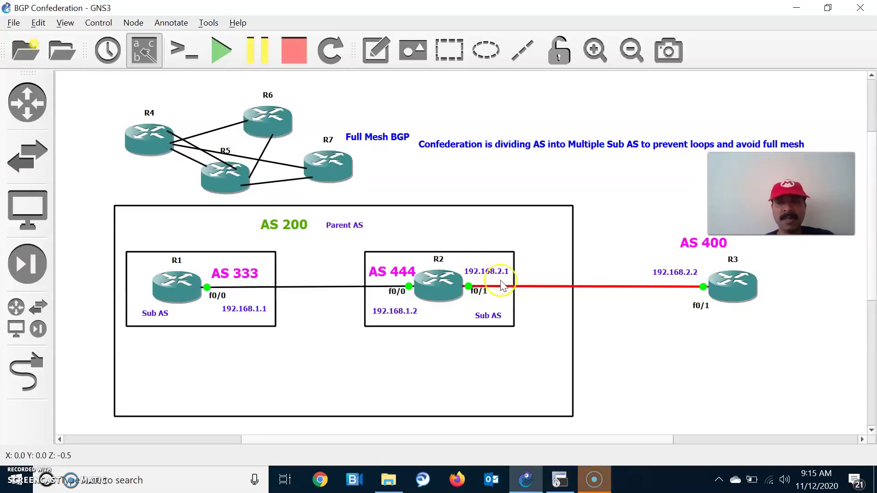
key("alt+Tab")
type("192.")
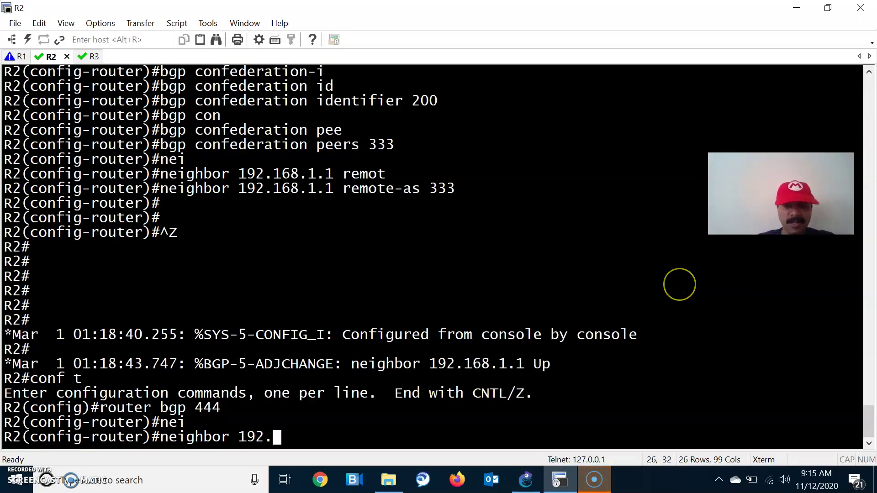
type("168.")
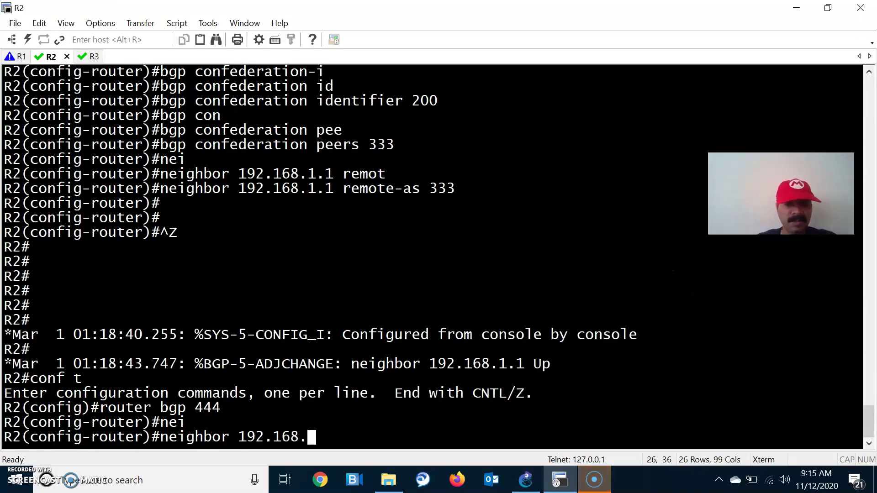
type("2.2 reot")
key("Tab")
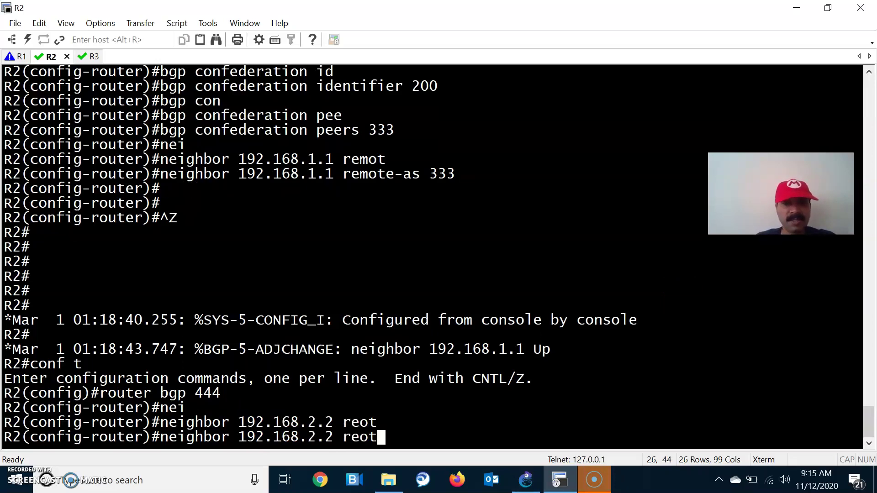
type("m")
key("Tab")
type("o")
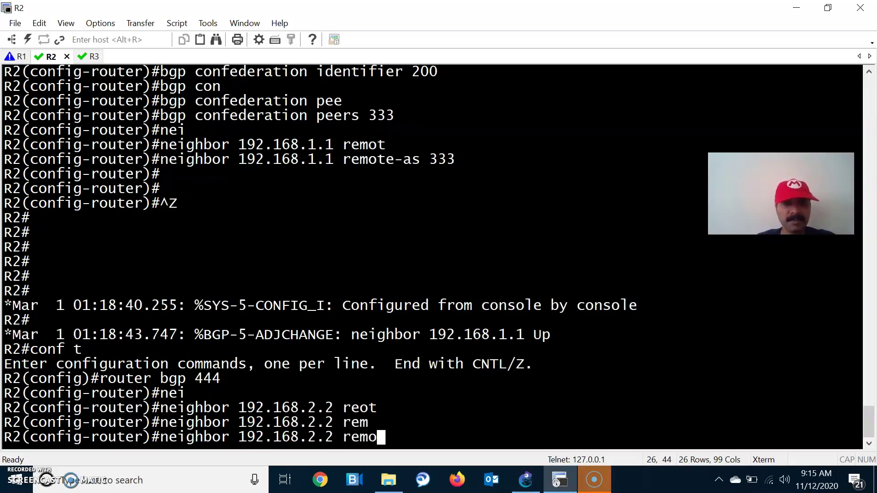
type("t")
key("Tab")
type("400")
key("Return")
key("Return")
key("Return")
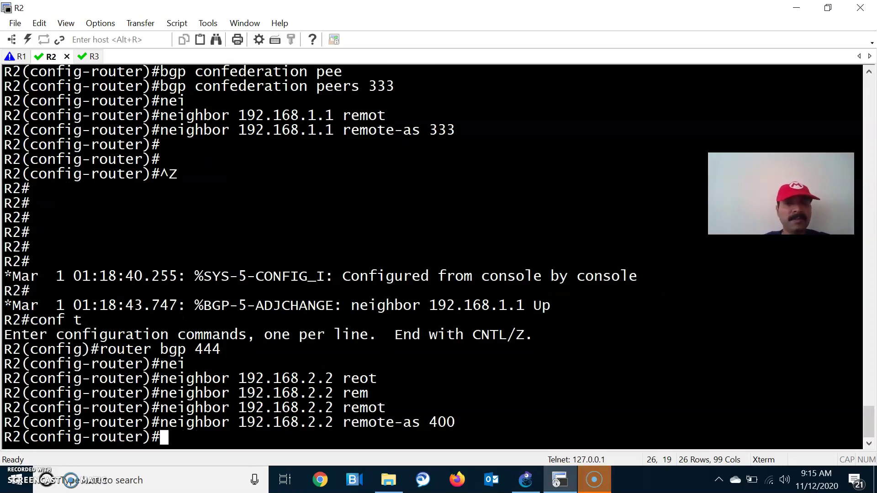
Step: Exit configuration mode on R2 and bring the GNS3 topology diagram forward
key("ctrl+z")
key("Return")
key("Return")
key("Return")
key("Return")
key("Return")
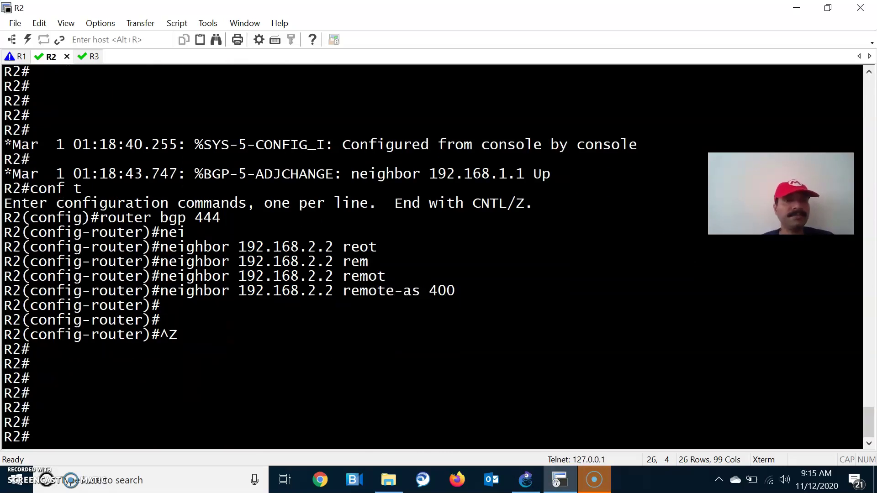
key("alt+Tab")
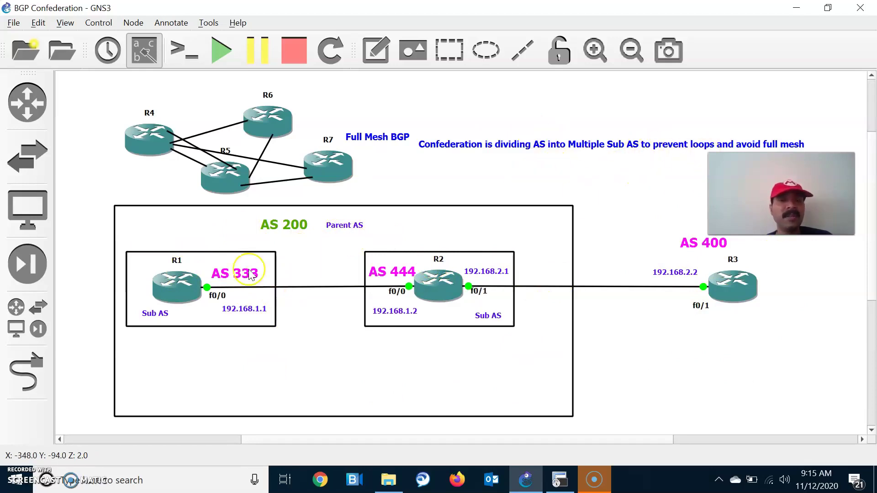
Step: On R1, advertise network 1.1.1.1 mask 255.255.255.255 under router bgp 333
key("alt+Tab")
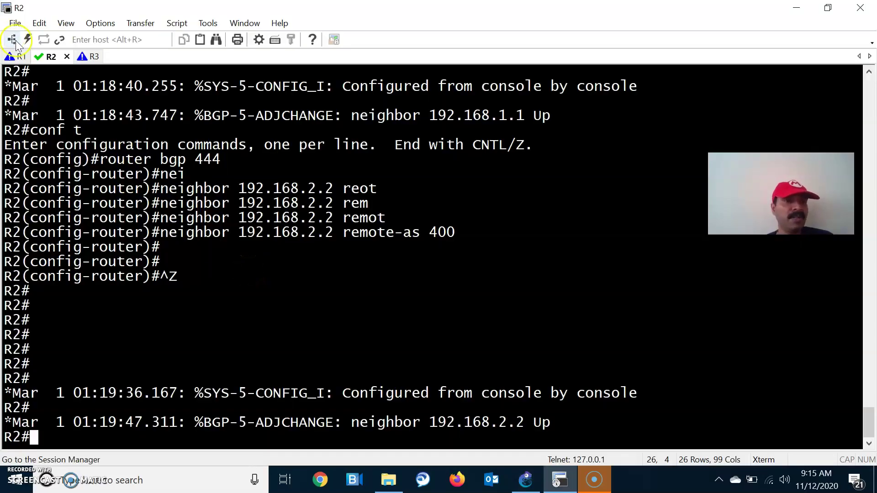
left_click(10, 57)
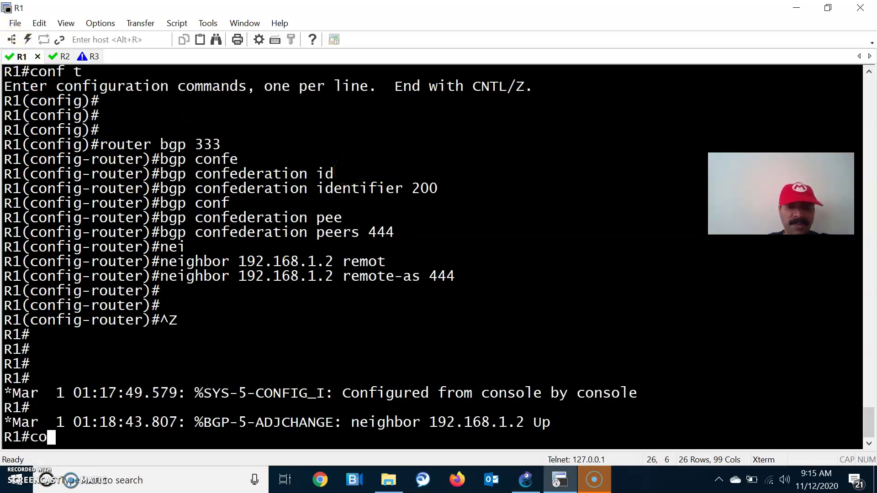
type("conf t")
key("Return")
key("Return")
key("Return")
key("alt+Tab")
key("alt+Tab")
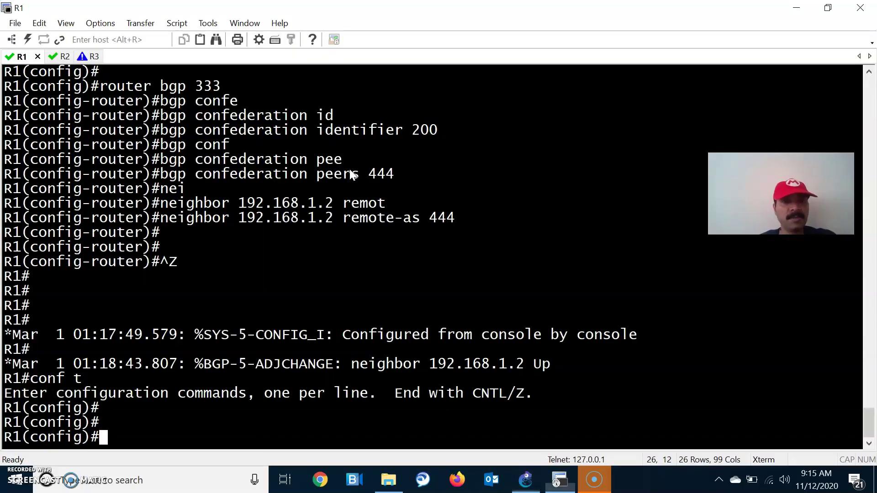
type("router b")
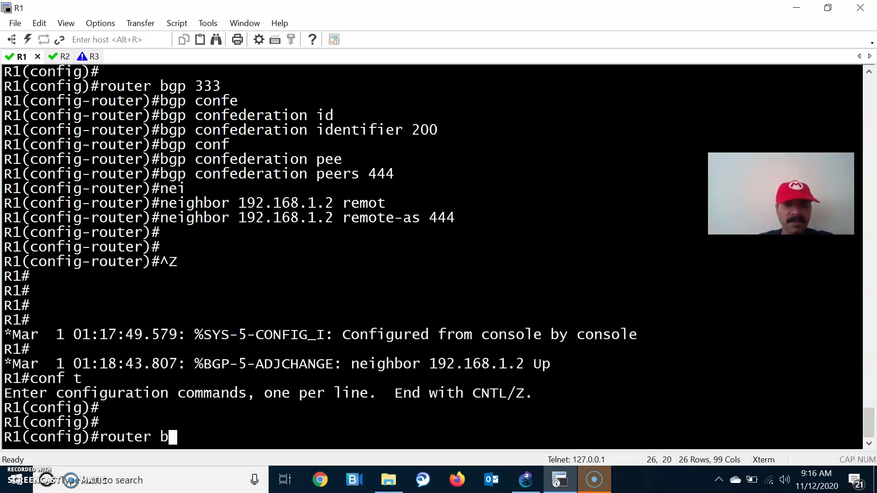
type("gp 333")
key("alt+Tab")
key("alt+Tab")
key("Return")
type("net")
key("Tab")
type("1.1")
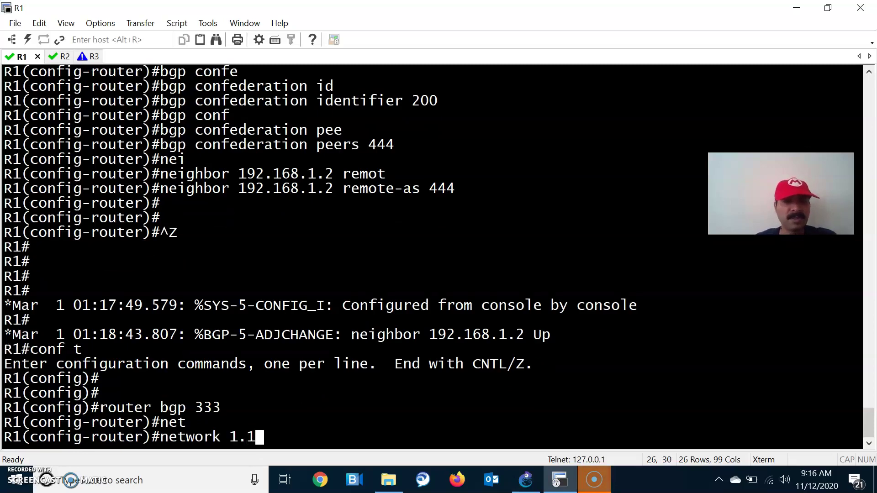
type(".1.1 mask 255.255")
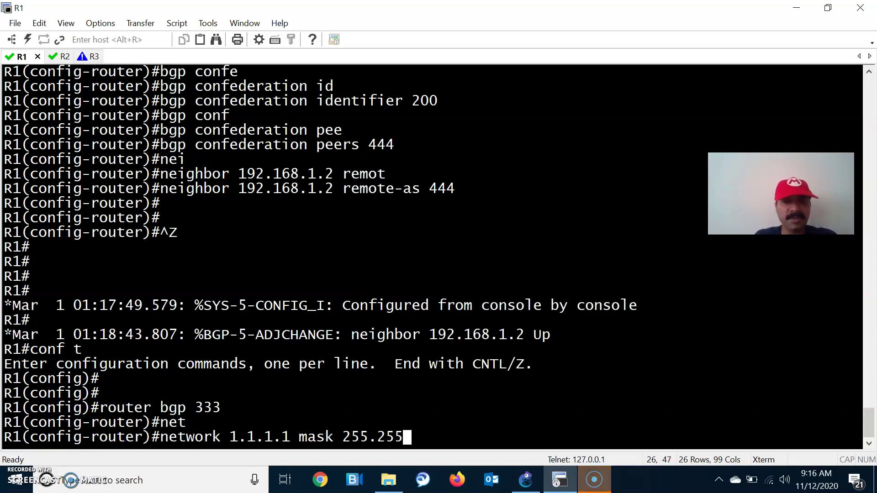
type(".255.255")
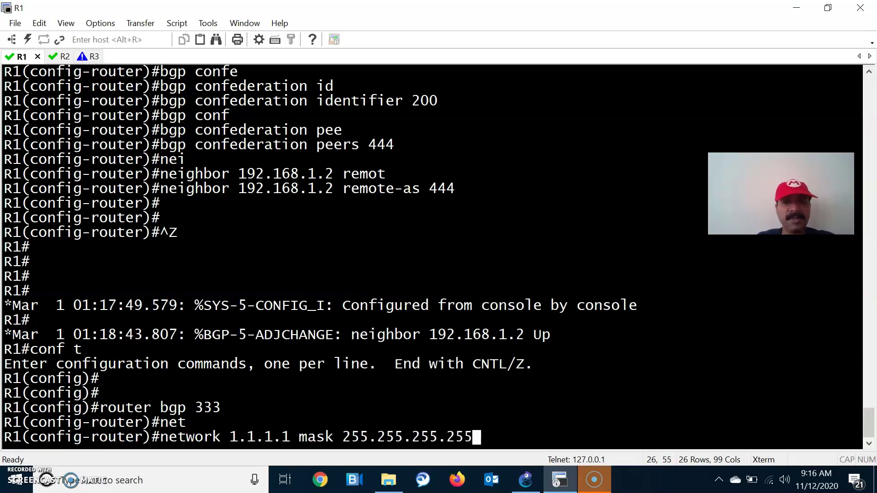
key("Return")
key("ctrl+z")
key("Return")
key("Return")
Step: Display R1's running configuration with show run
type("show run")
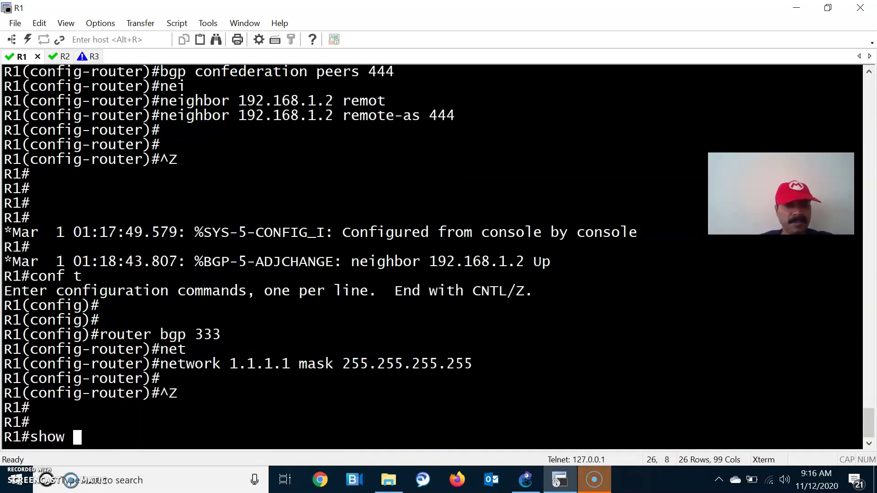
key("Return")
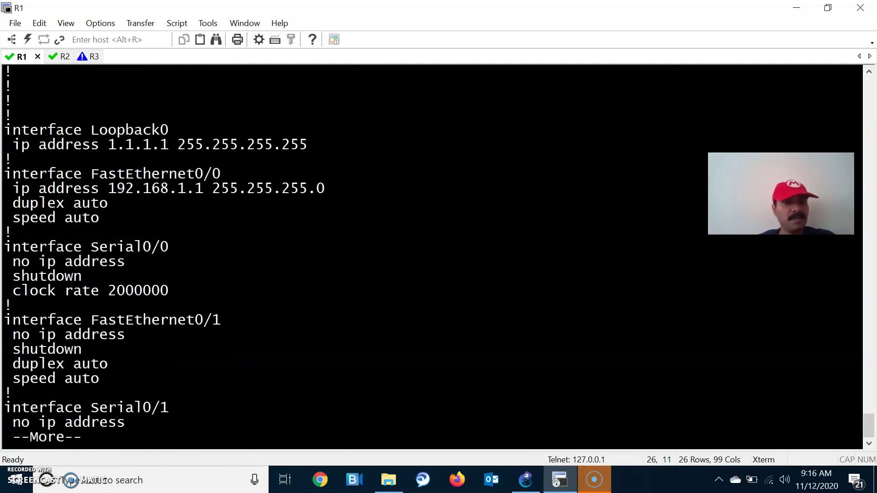
key("q")
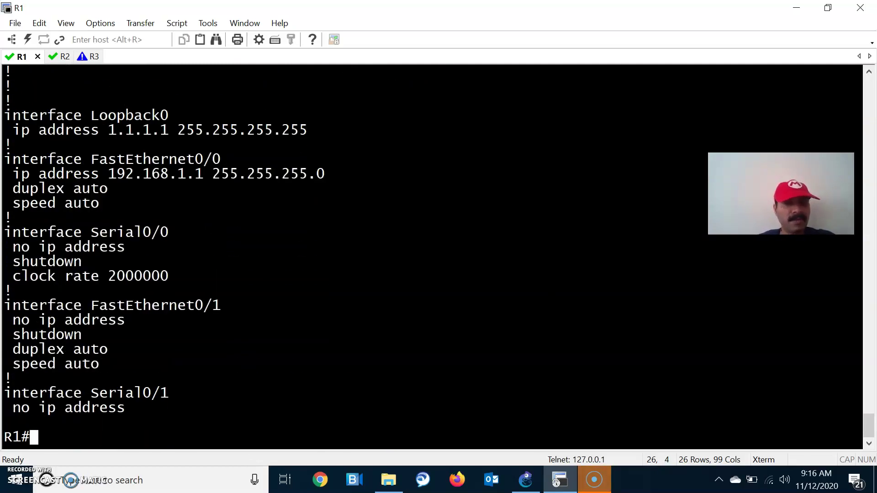
Step: On R3, advertise network 3.3.3.3 mask 255.255.255.255 under router bgp 400
left_click(94, 57)
type("conf t")
key("Return")
key("Return")
key("Return")
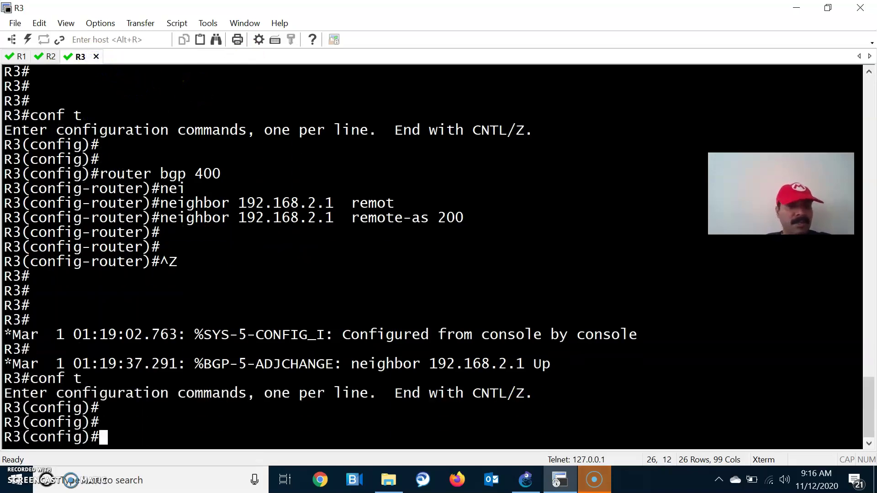
type("router bgp")
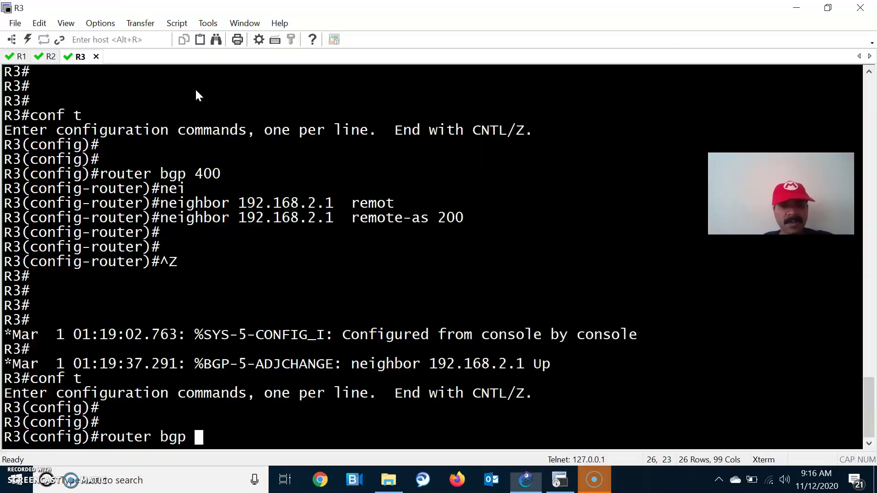
type("400")
key("Return")
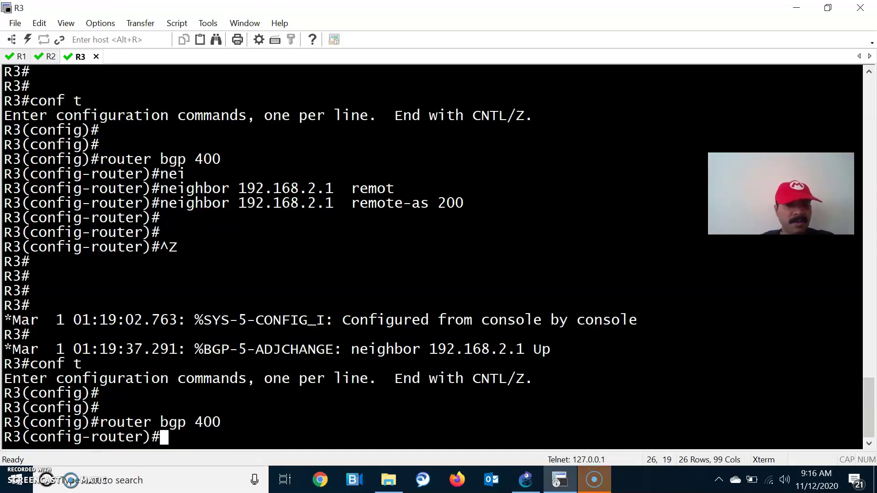
type("net")
key("Tab")
type("3.3.3.3 mask 255.255.255.255")
key("Return")
key("Return")
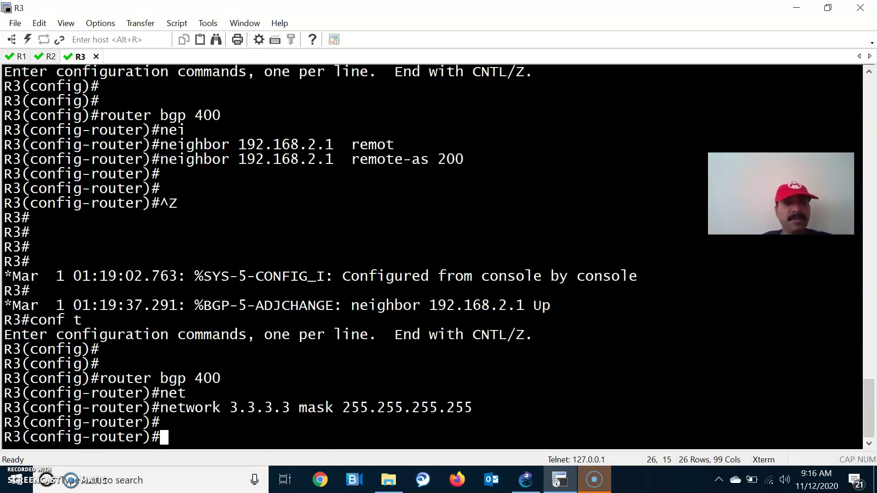
key("ctrl+z")
key("Return")
key("Return")
key("Return")
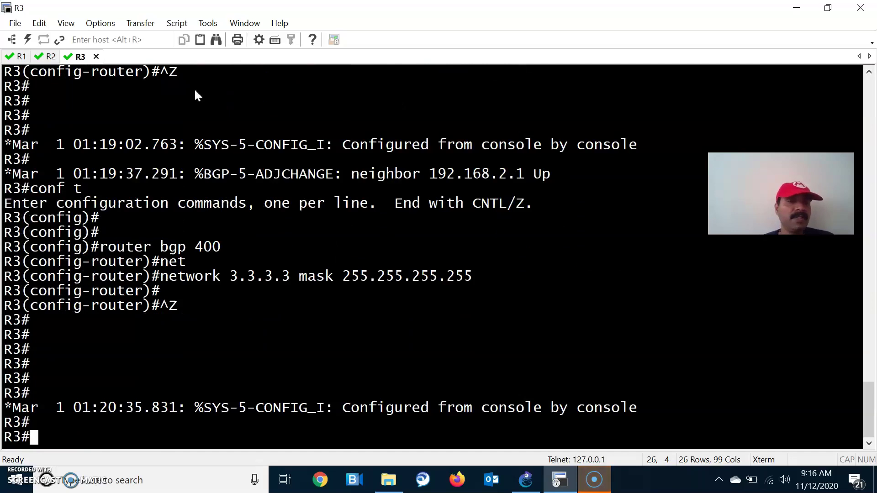
Step: Back on R1, enter the 'show ip bgp all summ' command
key("alt+1")
key("Return")
key("Return")
key("Return")
key("Return")
type("show ip bgp")
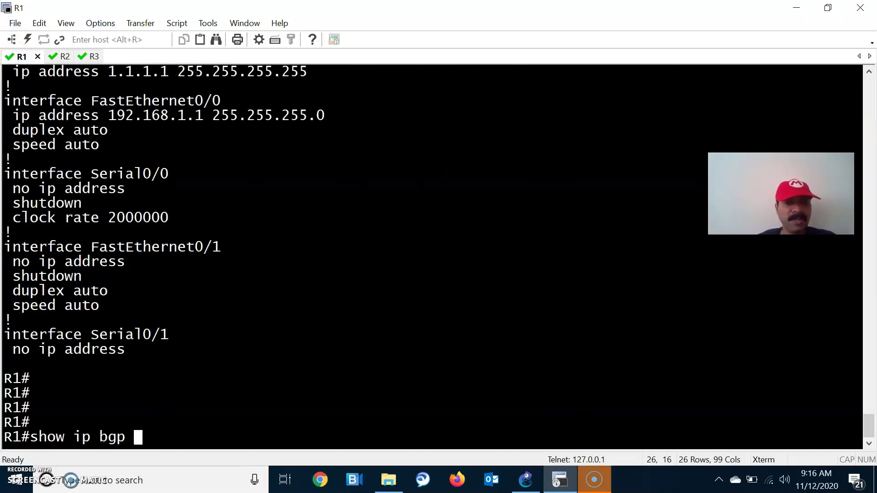
type(" all summ")
Step: Run the BGP summary on R1 and compare it with the topology diagram
key("Tab")
key("Return")
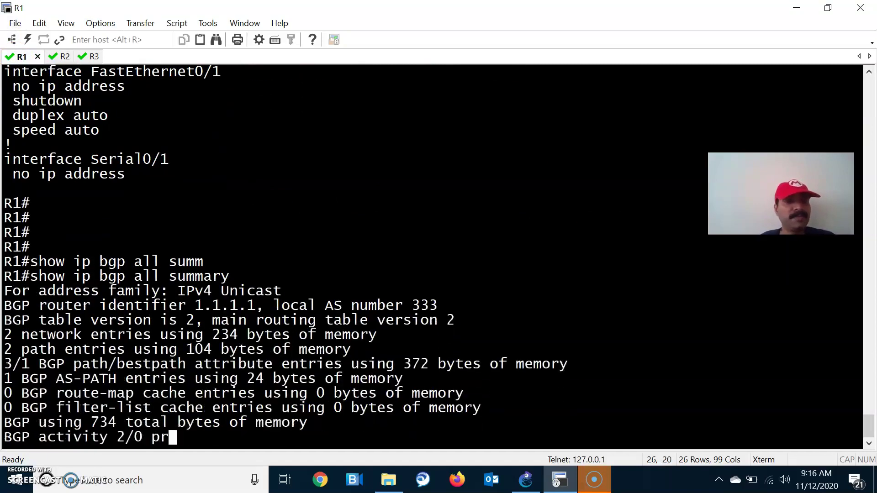
key("Return")
key("Return")
key("Return")
key("Return")
key("alt+Tab")
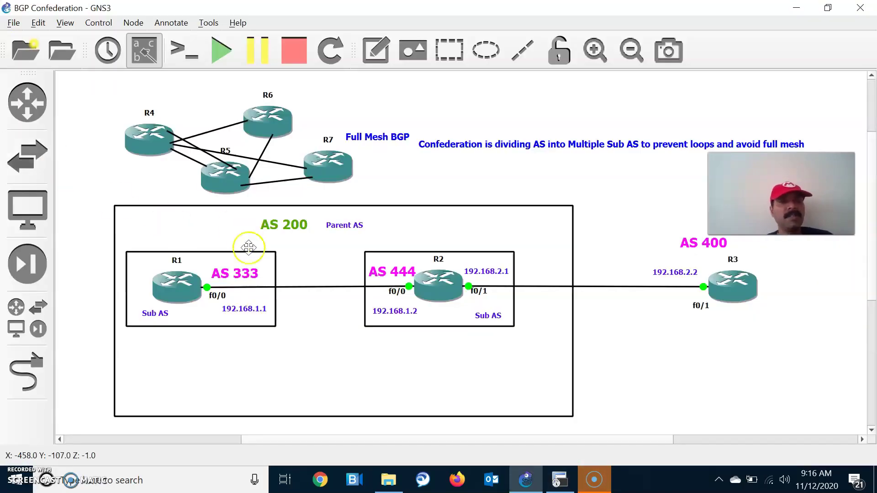
key("alt+Tab")
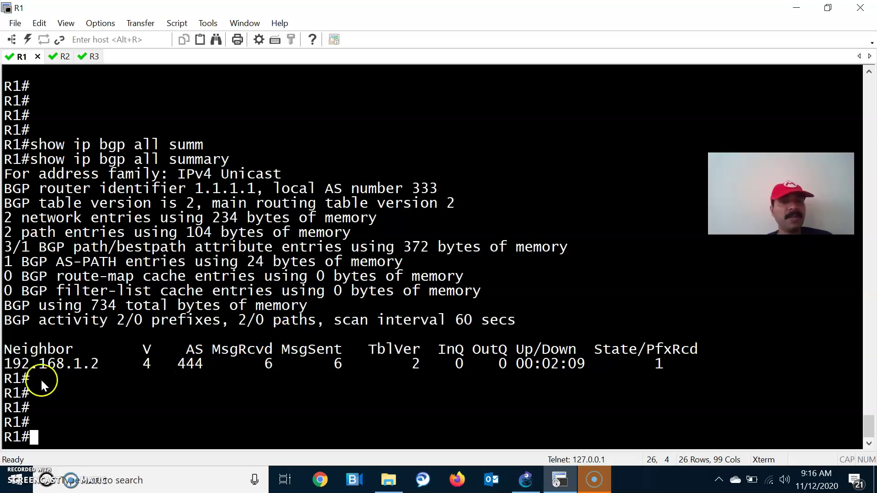
key("alt+Tab")
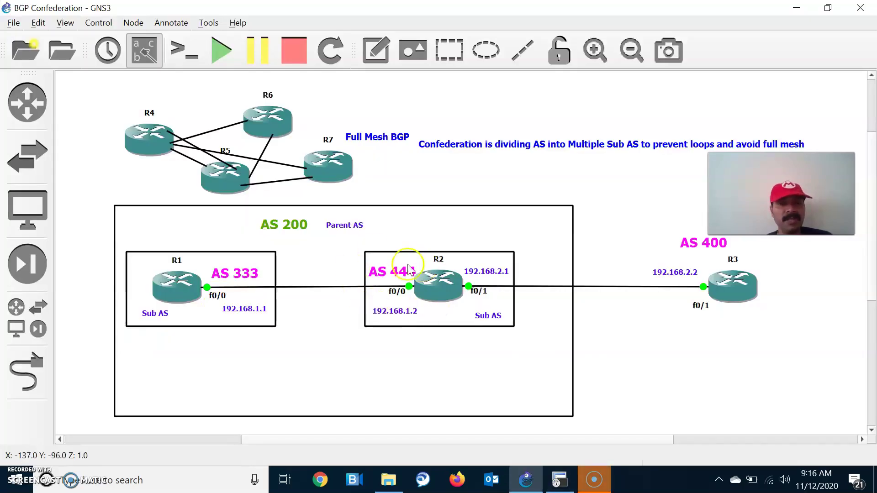
key("alt+Tab")
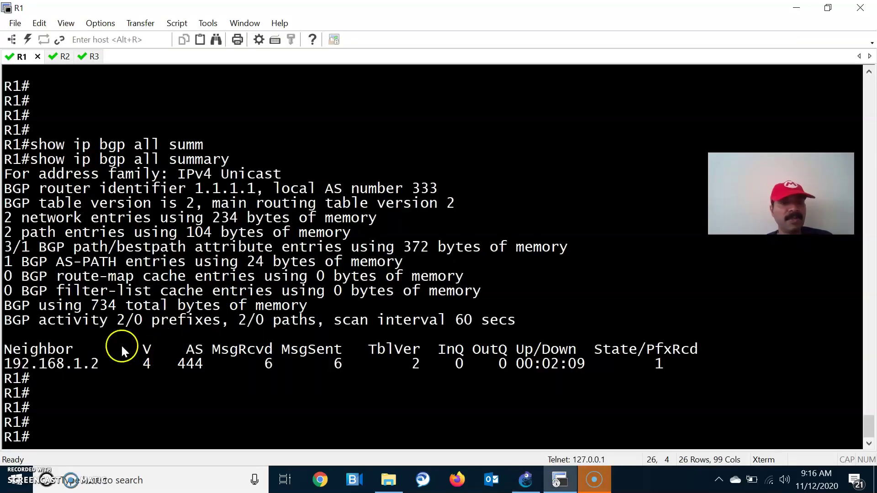
Step: Run 'show ip bgp all summary' on R2 and check its neighbours against the topology
left_click(52, 57)
type("sh")
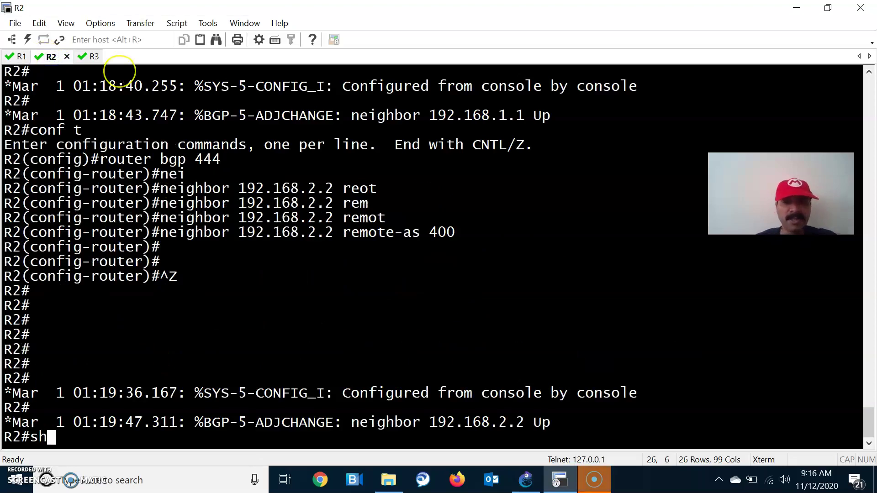
type("ow ip bg")
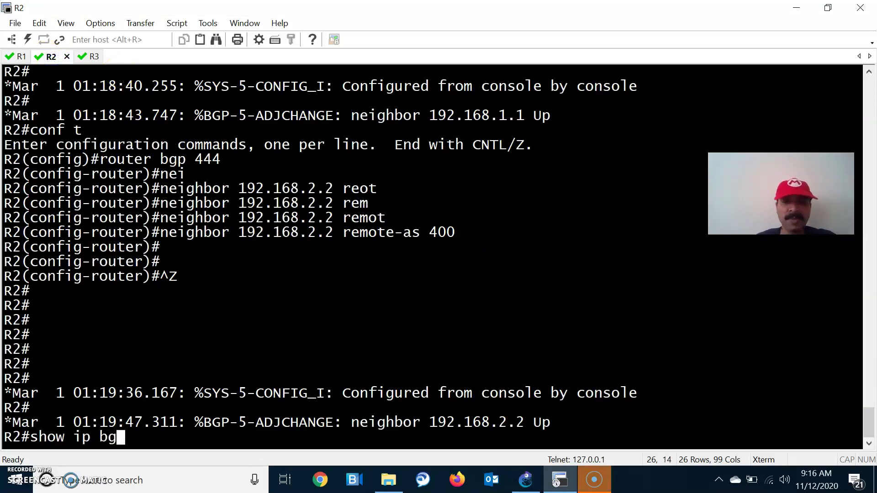
type("p all summ")
key("Tab")
key("Return")
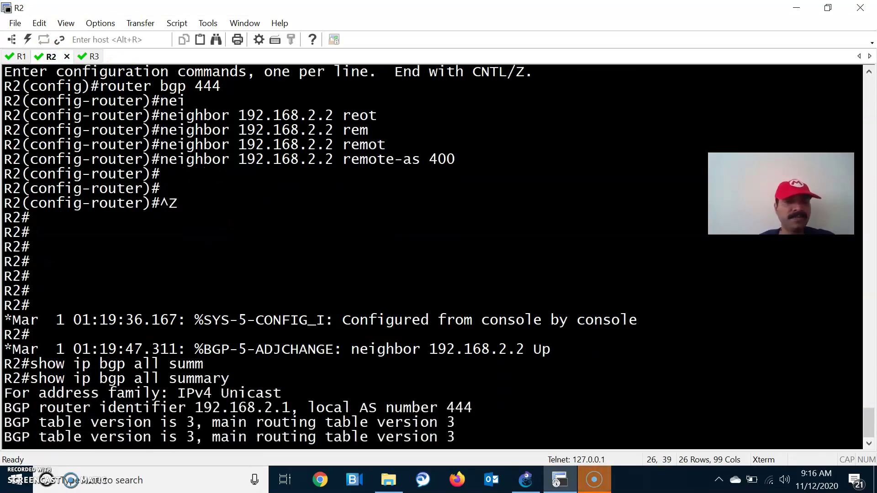
key("Return")
key("Return")
key("alt+Tab")
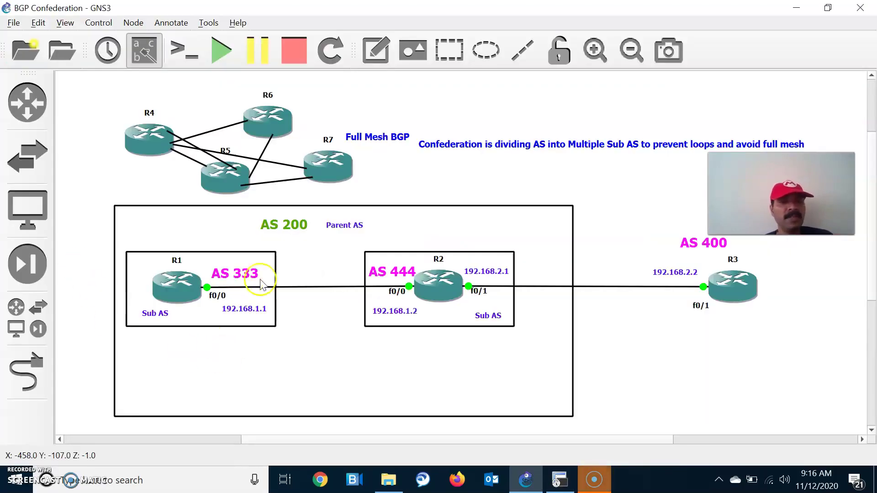
key("alt+Tab")
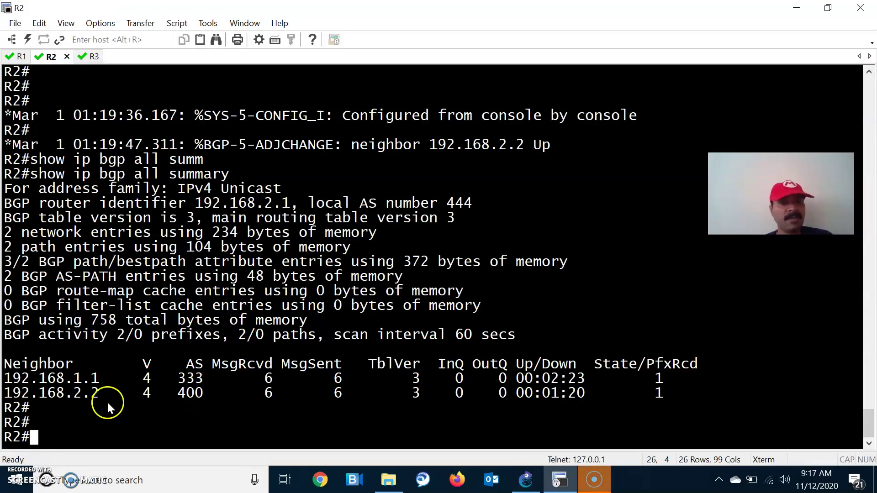
key("alt+Tab")
key("alt+Tab")
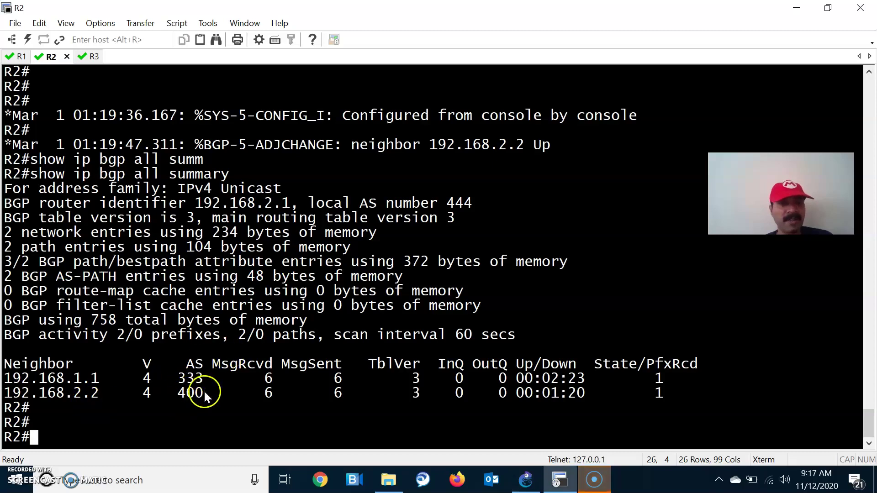
key("alt+Tab")
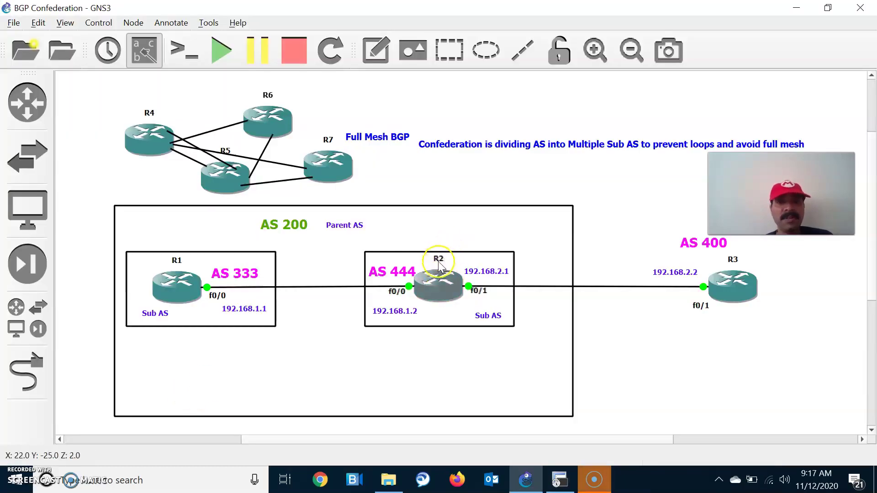
key("alt+Tab")
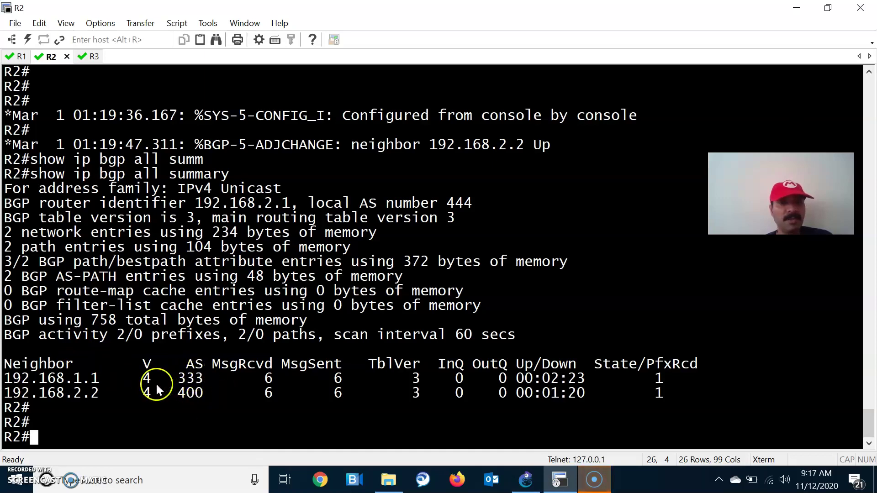
key("alt+Tab")
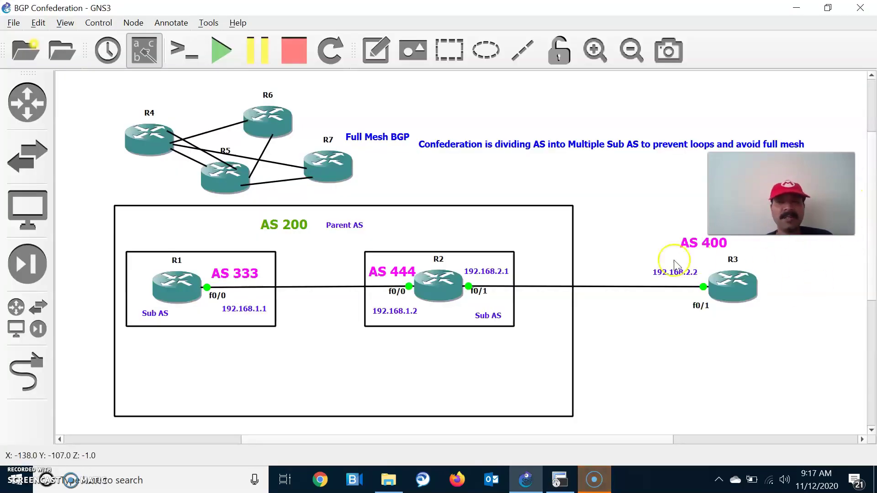
key("alt+Tab")
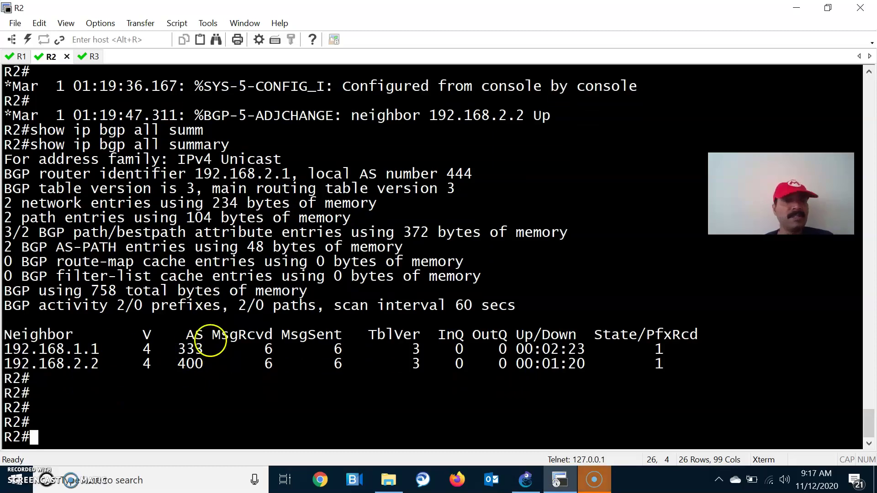
Step: Run the BGP summary on R3, showing neighbour 192.168.2.1 in AS 200
left_click(84, 57)
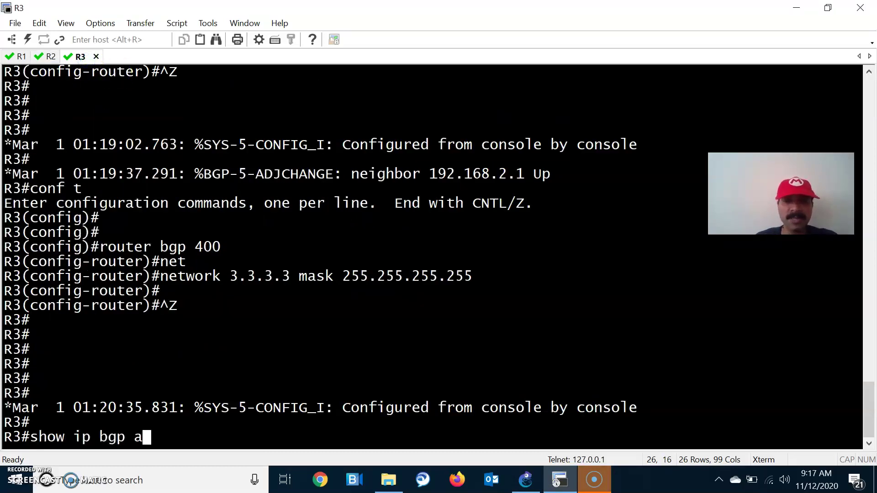
type("umm")
key("Return")
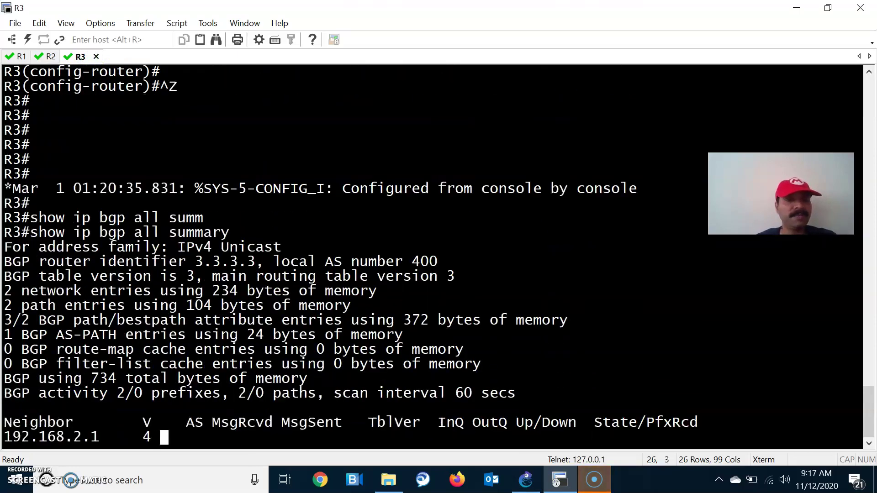
key("Return")
key("Return")
key("Return")
key("alt+Tab")
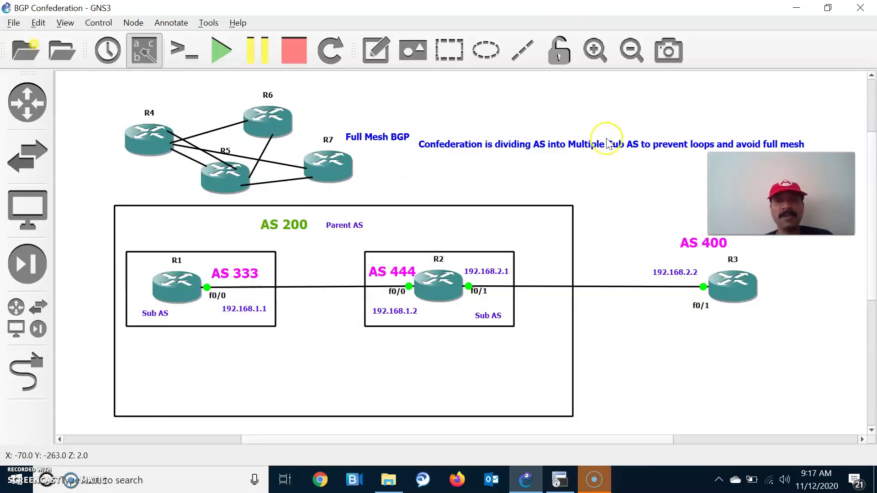
key("alt+Tab")
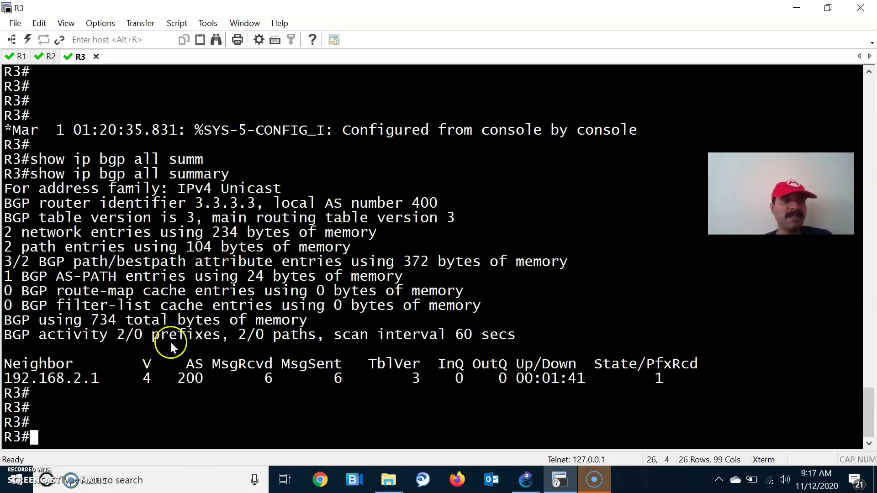
key("alt+Tab")
double_click(733, 281)
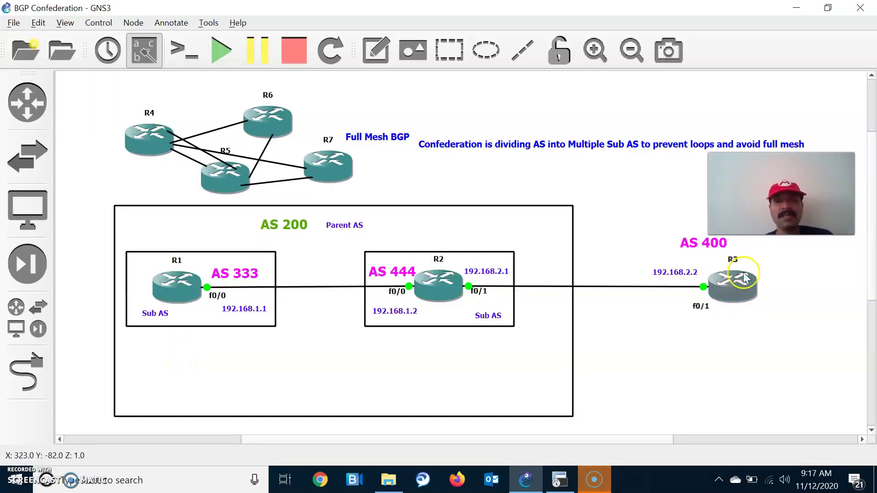
Step: Display R3's BGP table and compare its next hops with the topology
type("sho")
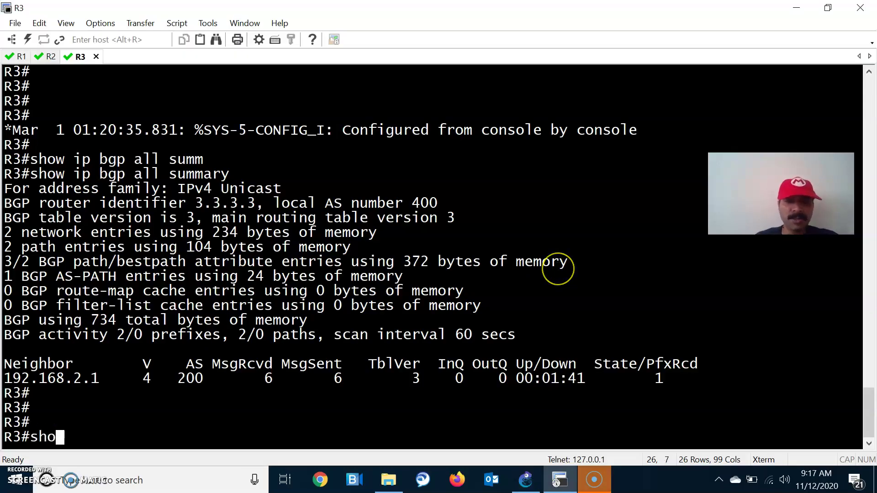
type("w ip bgp")
key("Return")
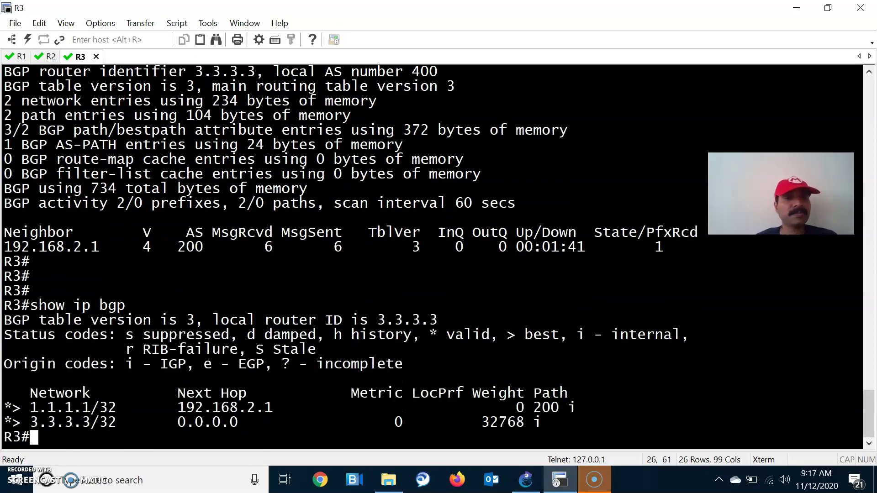
key("Return")
key("Return")
key("Return")
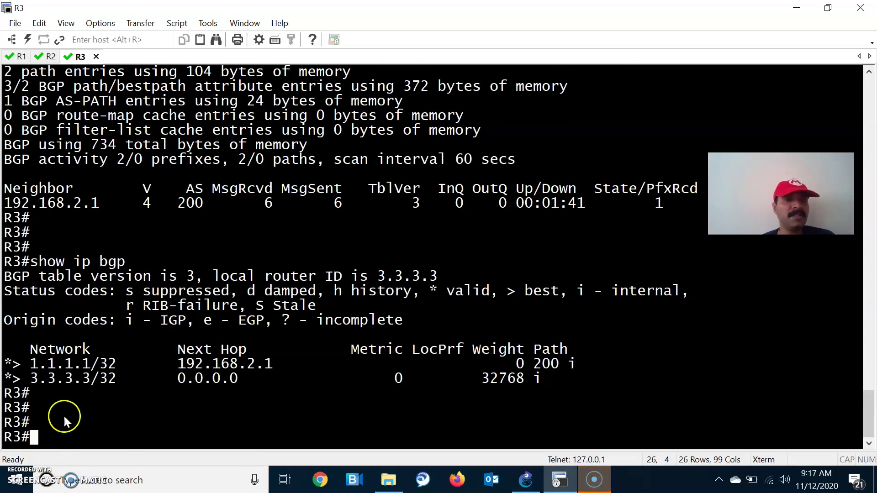
key("alt+Tab")
key("alt+Tab")
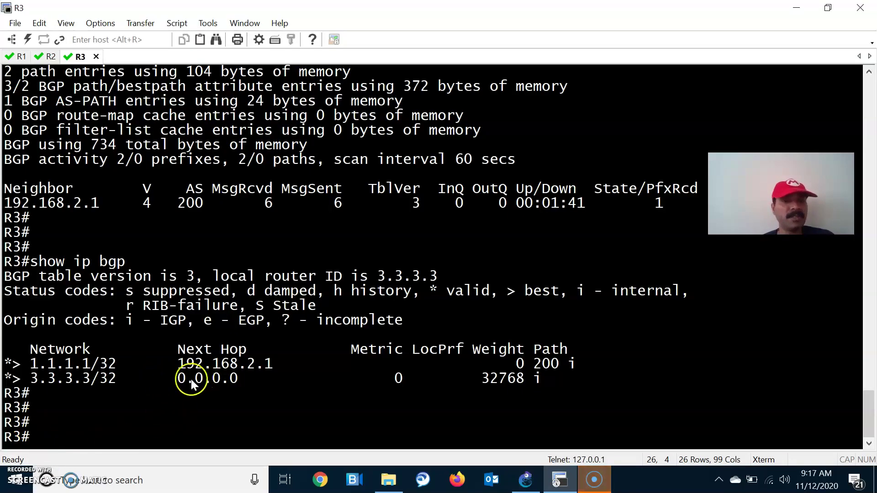
key("alt+Tab")
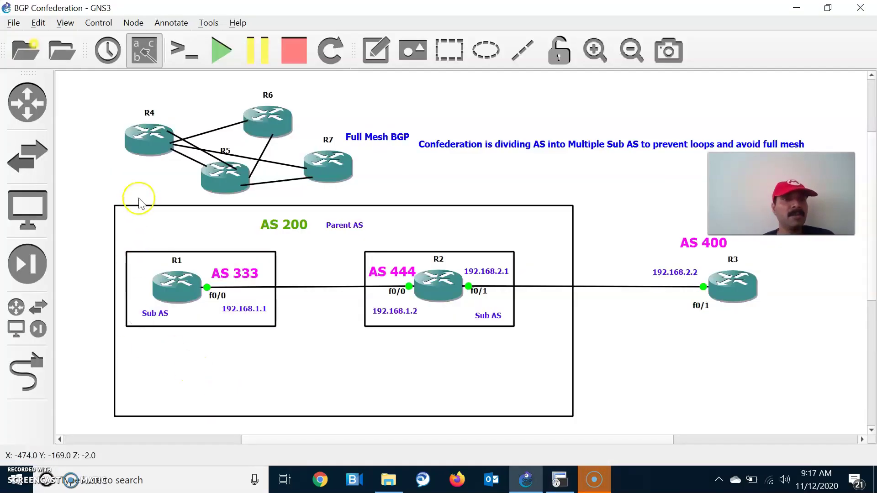
key("alt+Tab")
Step: Display R2's BGP table, listing 1.1.1.1/32 via (333) and 3.3.3.3/32 via 400
left_click(42, 57)
type("show i")
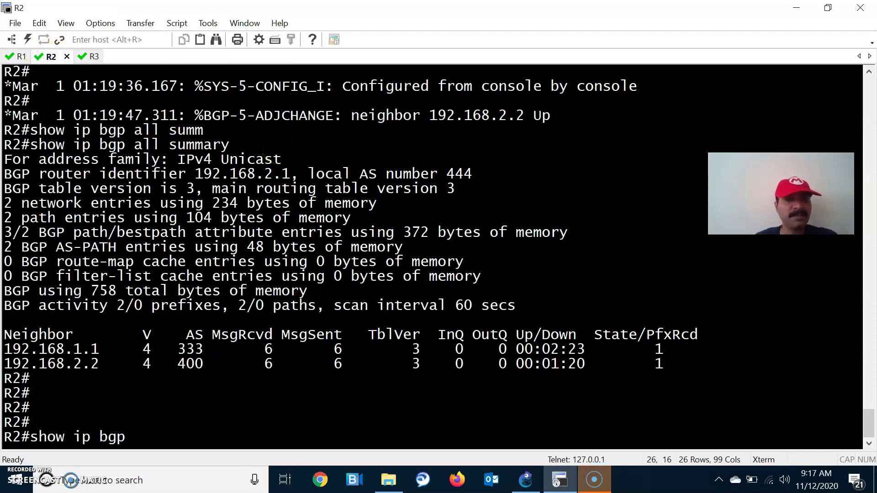
type("p bgp")
key("Return")
key("Return")
key("Return")
key("Return")
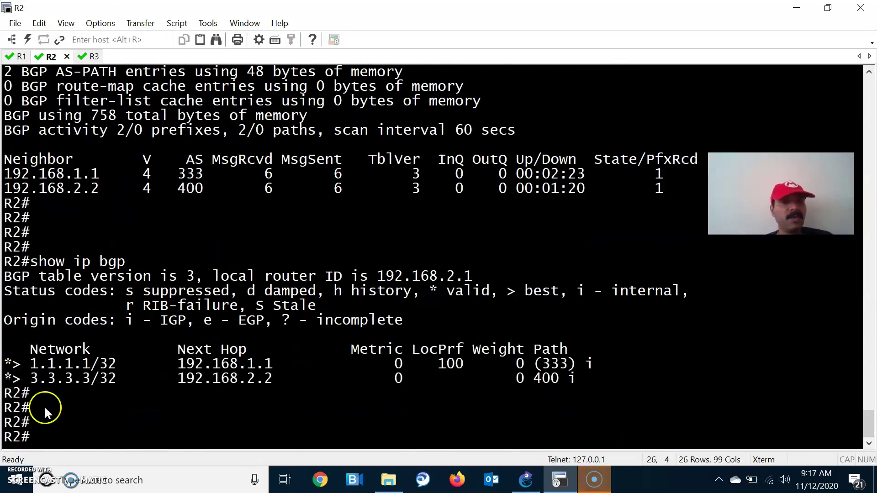
key("alt+Tab")
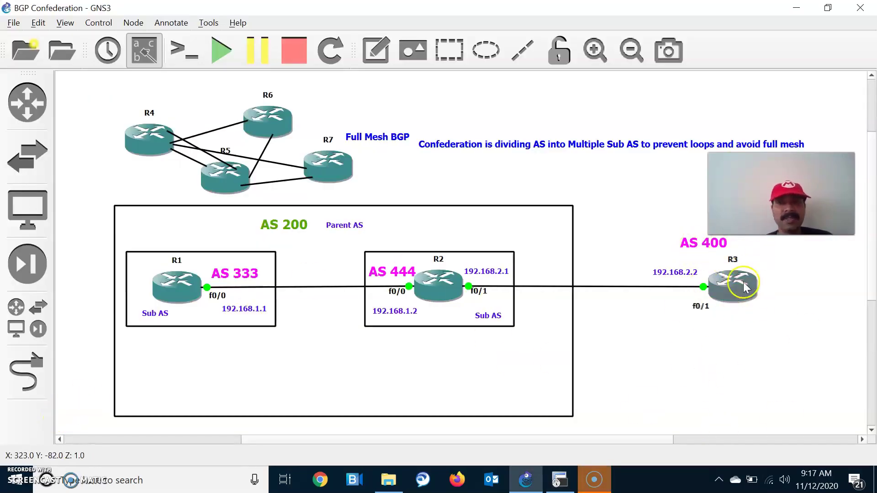
key("alt+Tab")
key("alt+Tab")
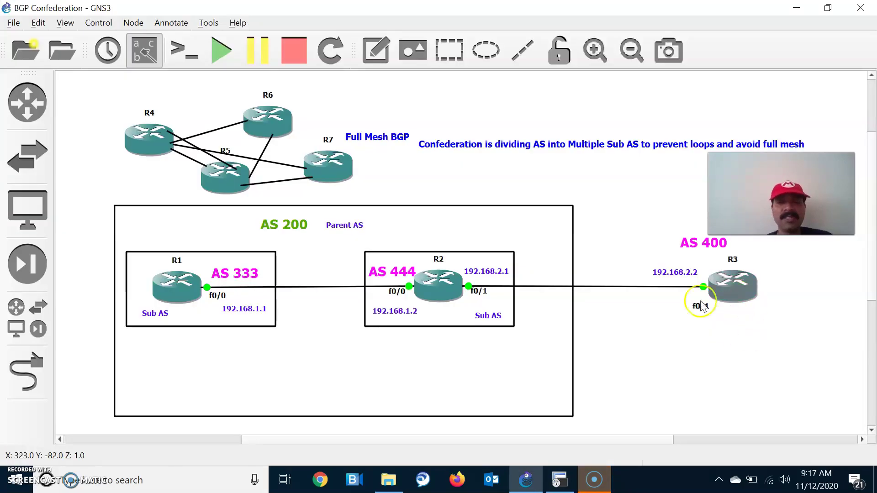
key("alt+Tab")
key("alt+Tab")
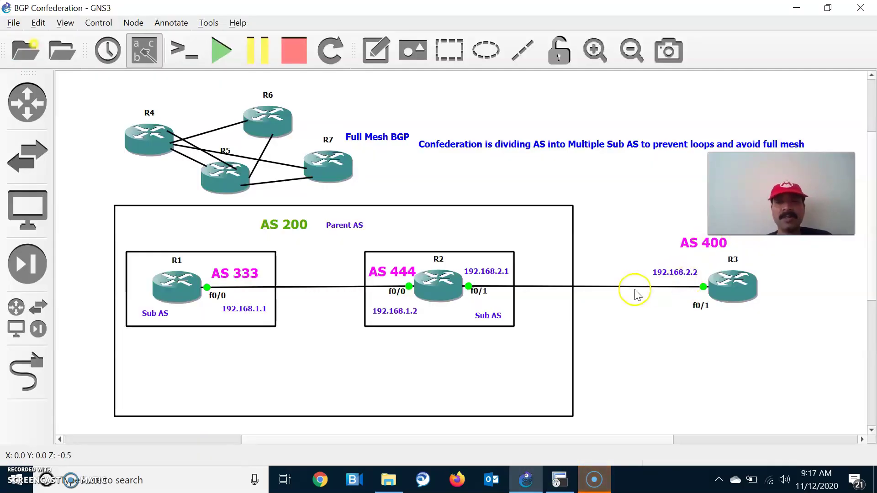
key("alt+Tab")
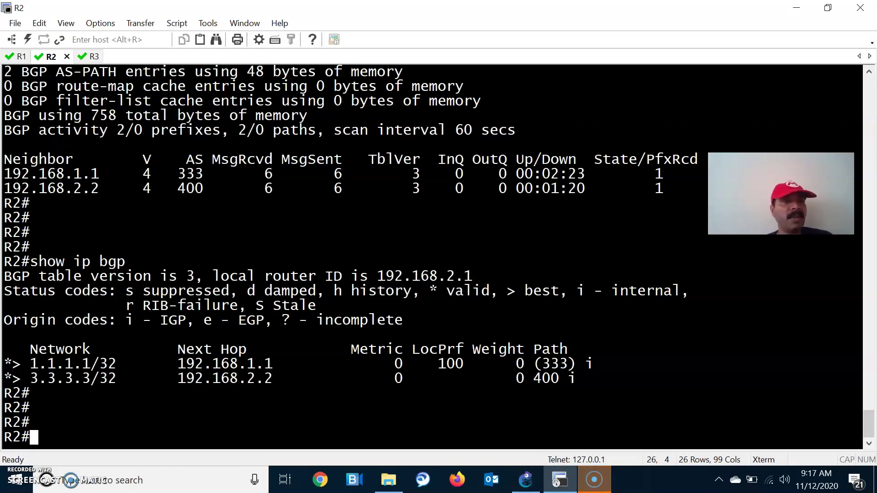
Step: Run show ip bgp on R1, showing 3.3.3.3/32 via 192.168.2.2 as not best
left_click(18, 56)
type("show ip b")
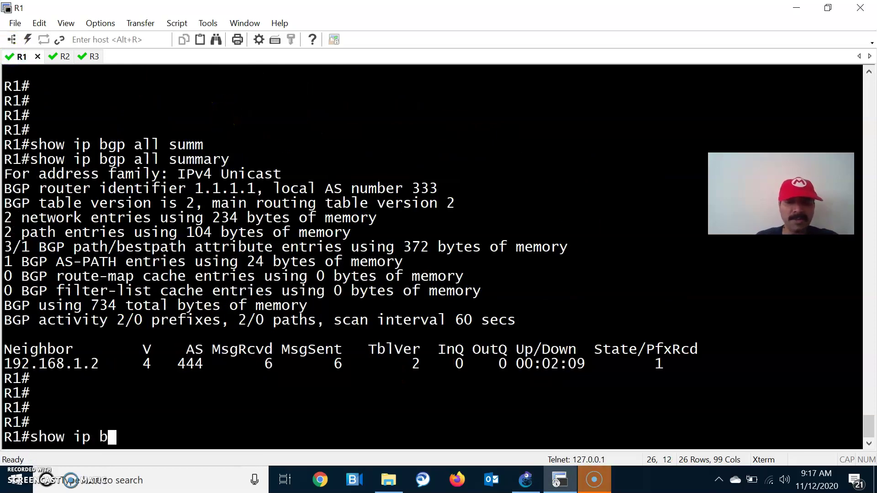
type("gp")
key("Return")
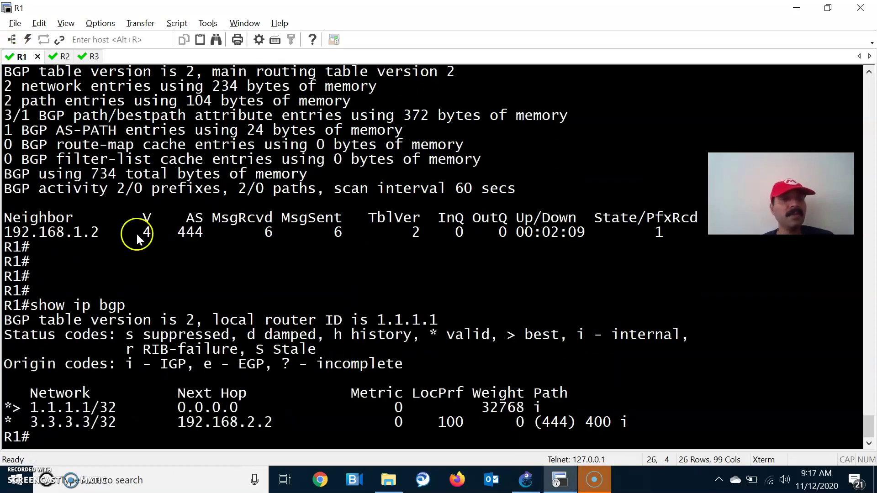
key("alt+Tab")
key("alt+Tab")
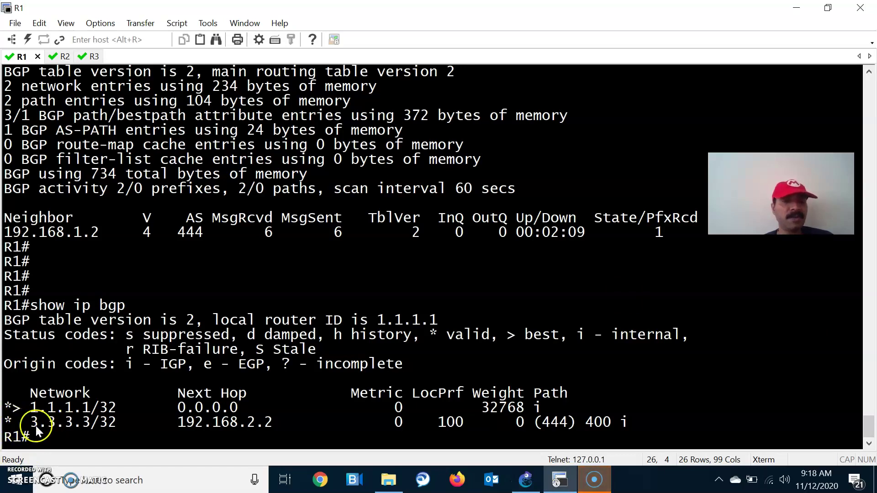
key("alt+Tab")
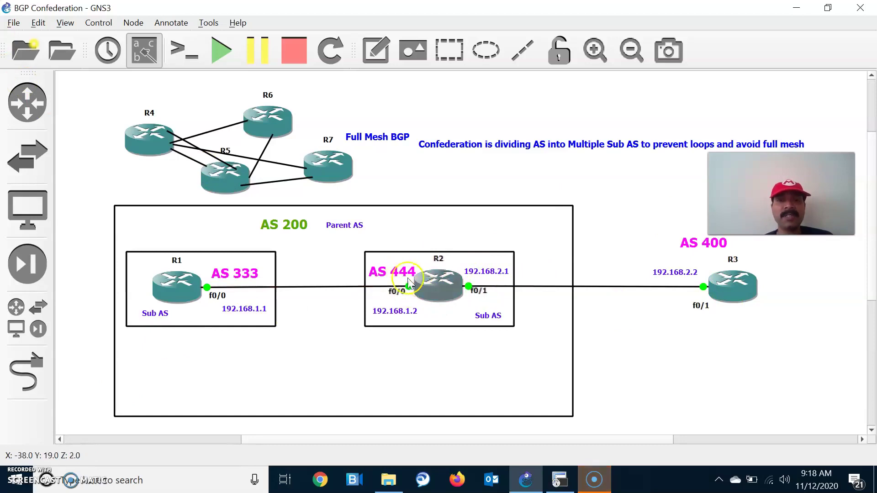
Step: On R2, enter configuration mode and router bgp 444
key("alt+Tab")
left_click(61, 57)
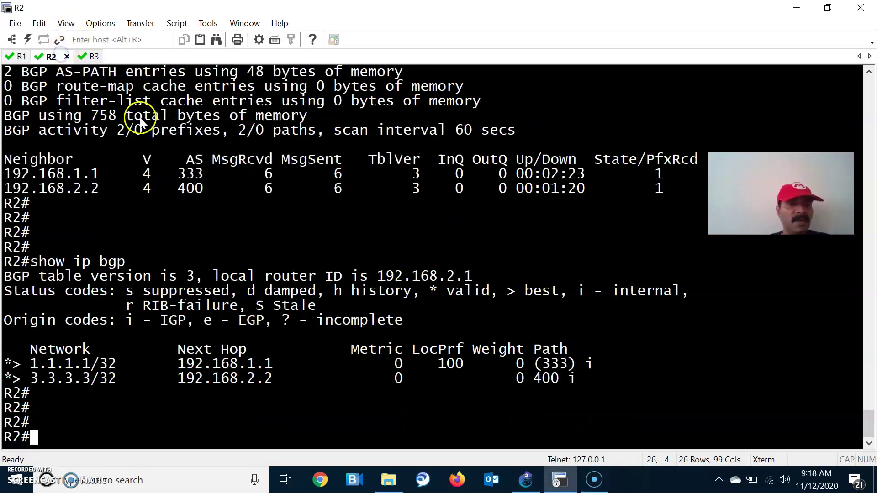
type("conf t")
key("Return")
key("Return")
key("Return")
key("Up")
key("Up")
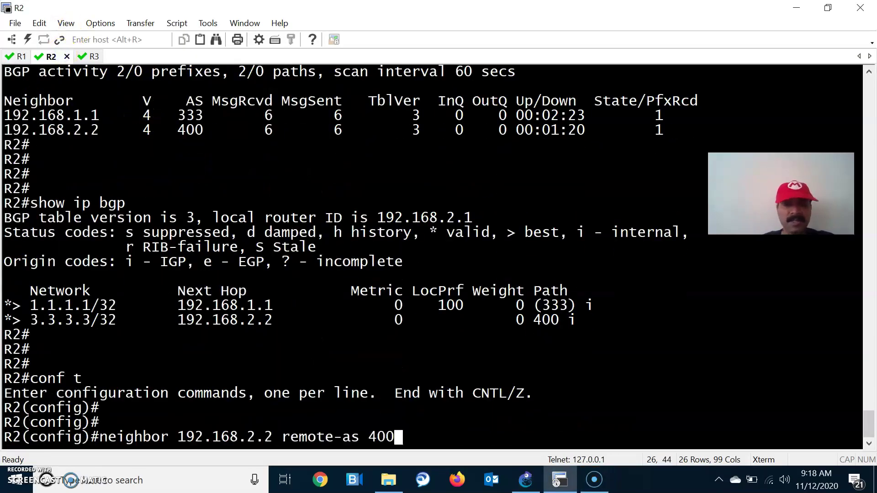
key("Up")
key("Up")
key("Up")
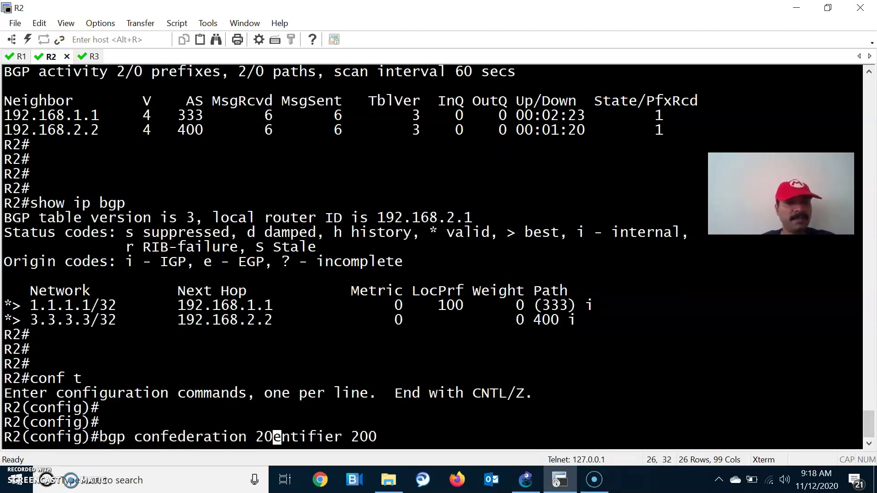
key("Return")
key("Return")
key("Return")
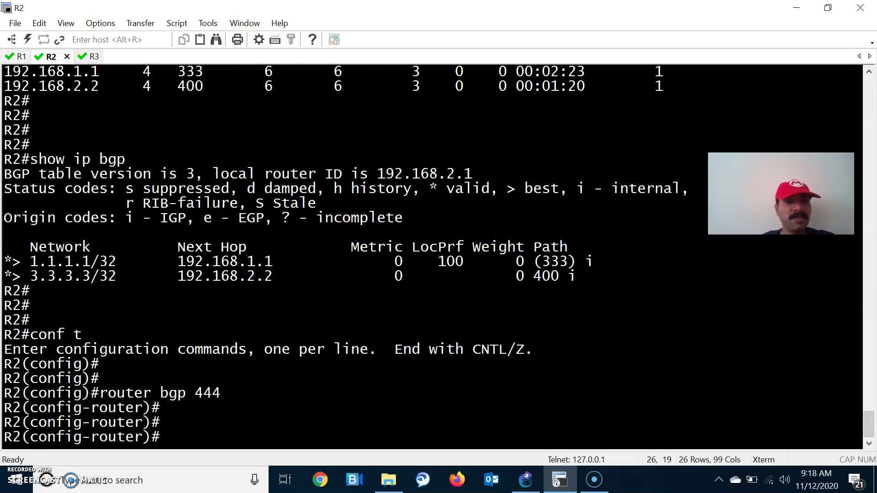
left_click(526, 480)
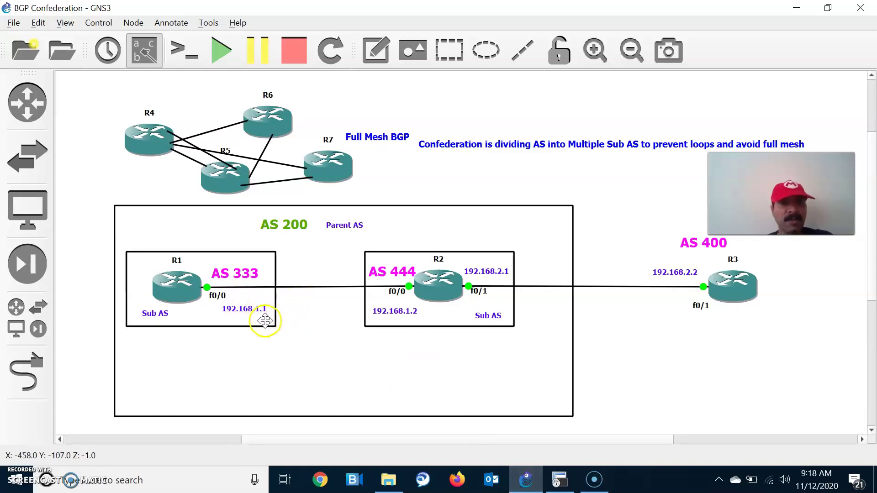
left_click(559, 479)
Step: Add neighbor 192.168.1.1 next-hop-self and exit configuration mode
key("Up")
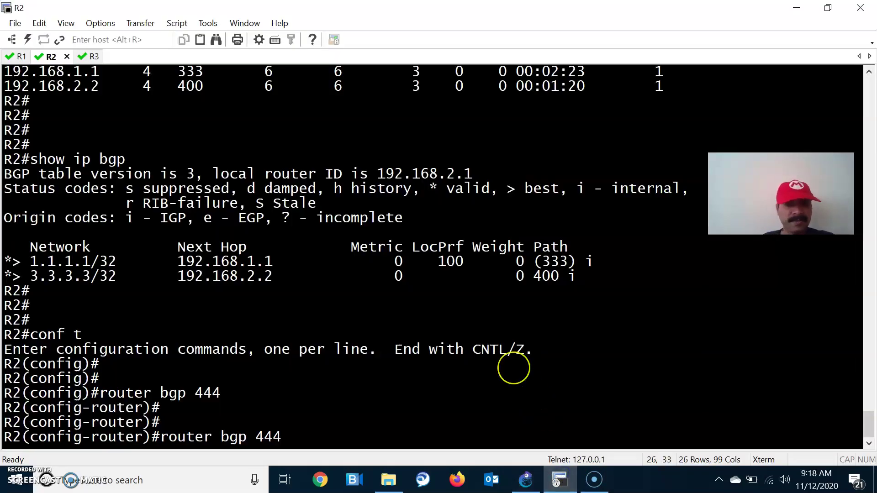
key("Up")
key("Down")
key("Up")
key("Up")
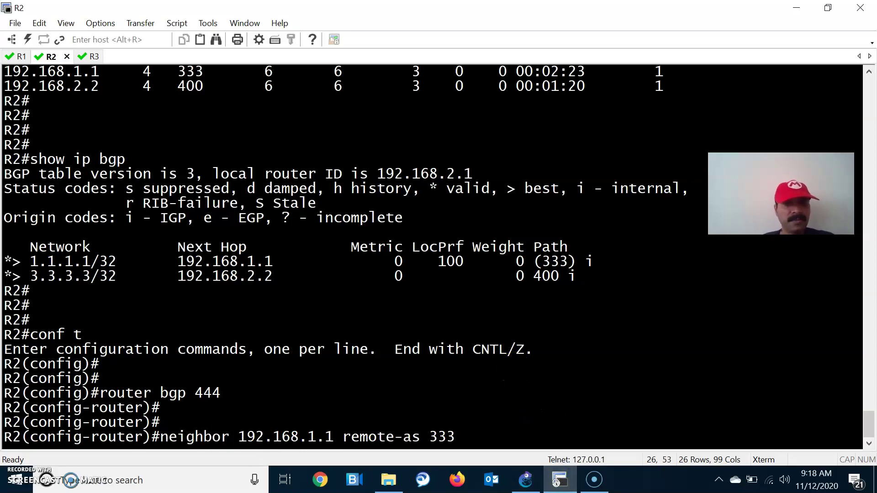
key("BackSpace")
key("BackSpace")
key("BackSpace")
key("BackSpace")
key("BackSpace")
key("BackSpace")
key("BackSpace")
key("BackSpace")
key("BackSpace")
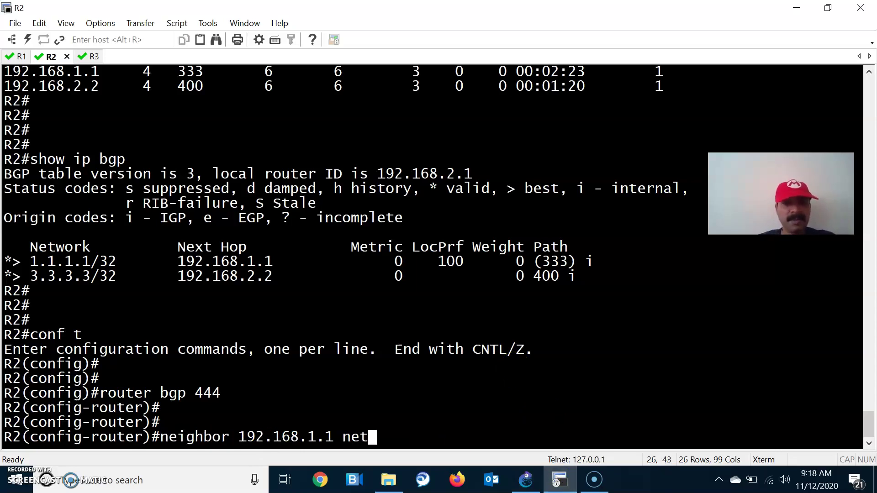
key("Tab")
type("xt")
key("Tab")
type("-hop-se")
key("Tab")
key("Return")
key("Return")
key("Return")
key("ctrl+z")
key("Return")
key("Return")
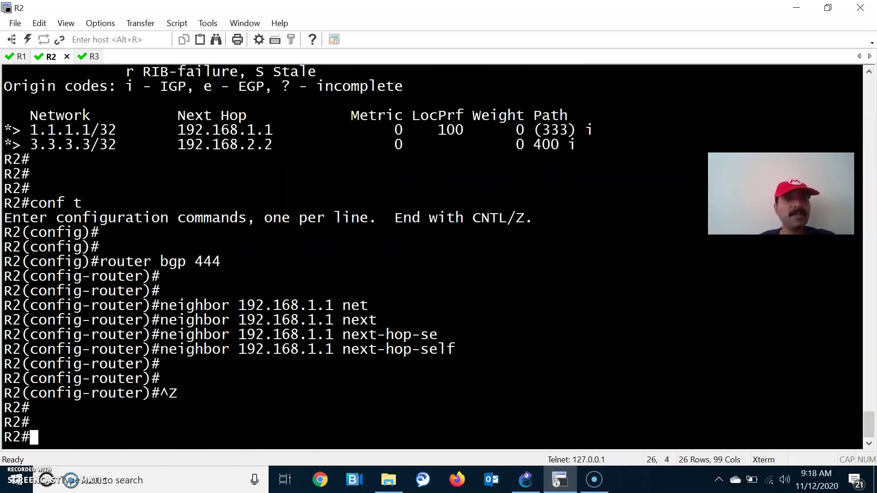
Step: Re-run show ip bgp on R1 and highlight 3.3.3.3/32, now best via 192.168.1.2, path (444) 400
left_click(19, 56)
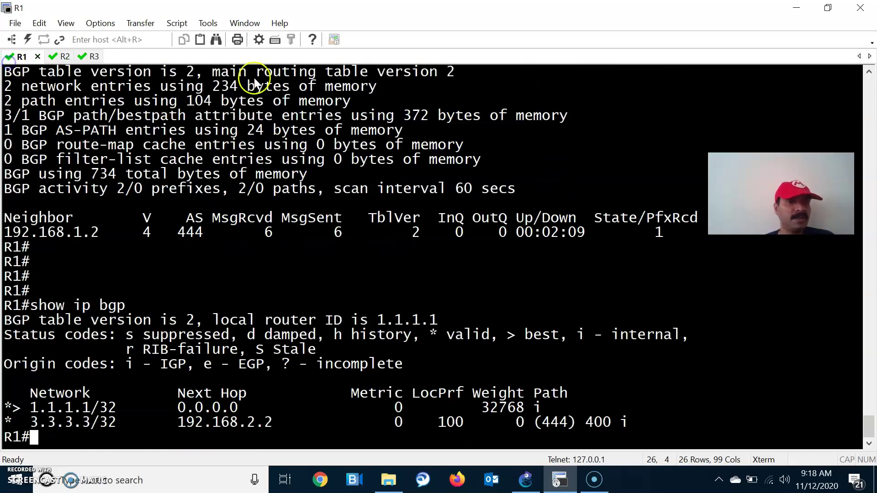
key("Return")
key("Up")
key("Return")
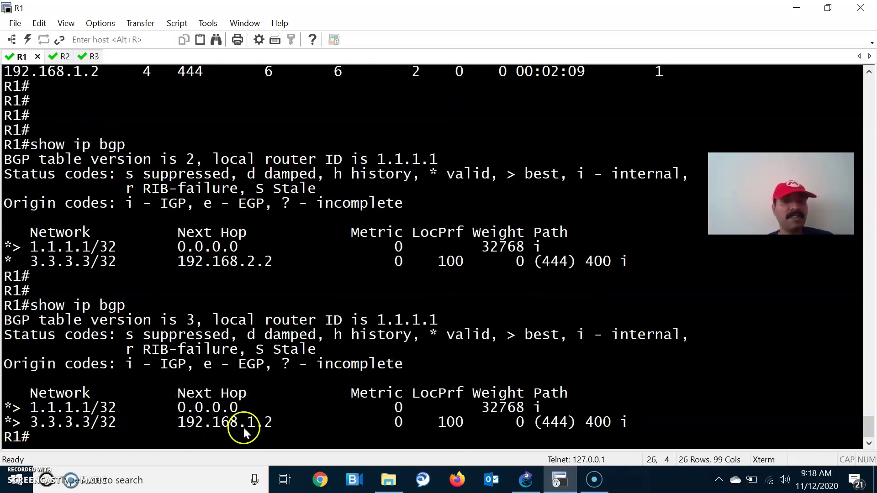
left_click_drag(21, 422, 568, 423)
left_click(563, 426)
left_click(595, 426)
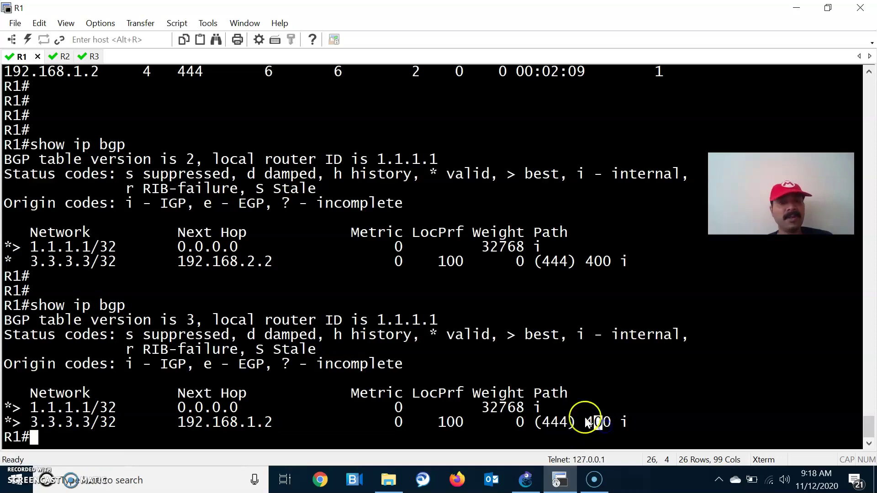
key("alt+Tab")
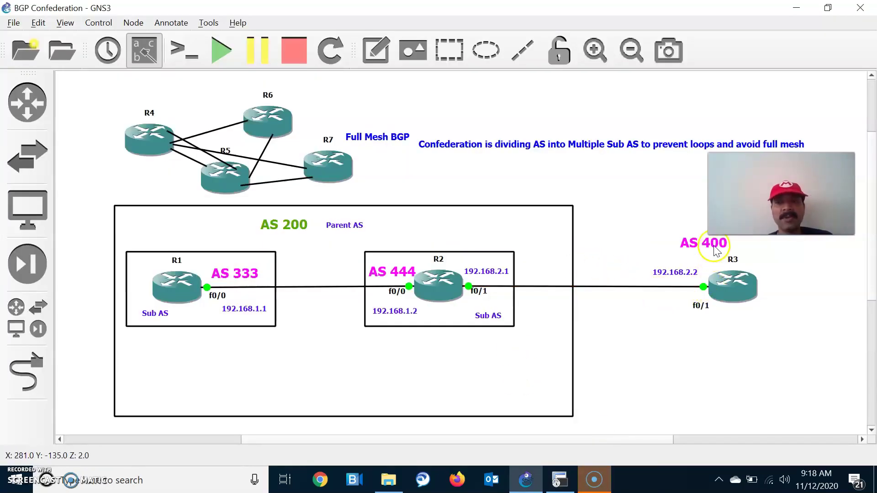
key("alt+Tab")
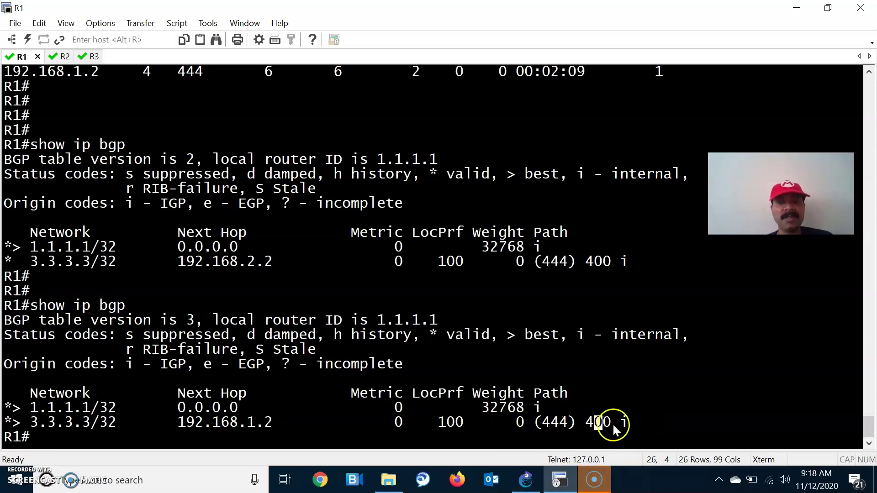
type("show ip bgp 3.3.3.3")
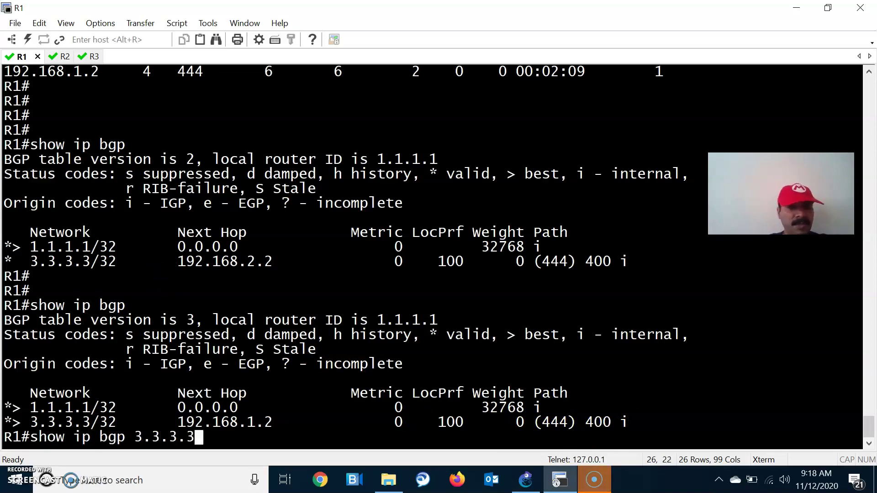
Step: Show R1's 3.3.3.3/32 details: one confed-external best path via 192.168.1.2, localpref 100
key("Return")
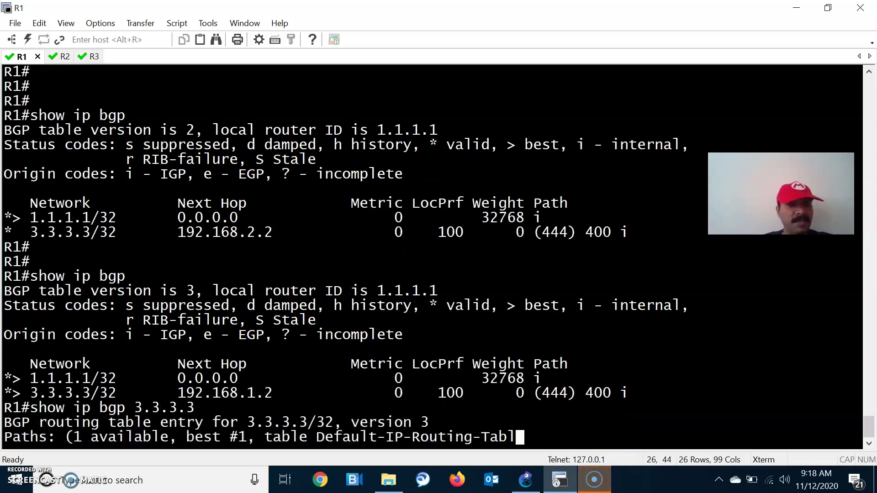
key("Return")
key("Return")
key("Return")
key("Up")
key("Return")
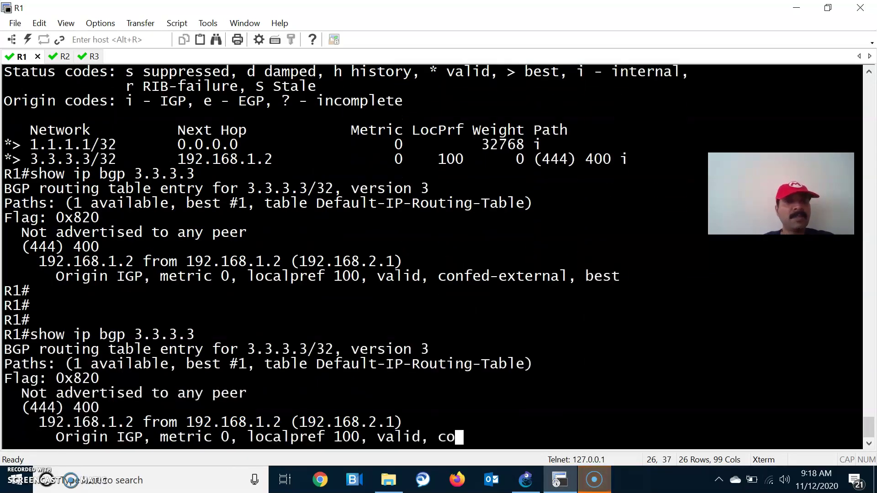
key("alt+Tab")
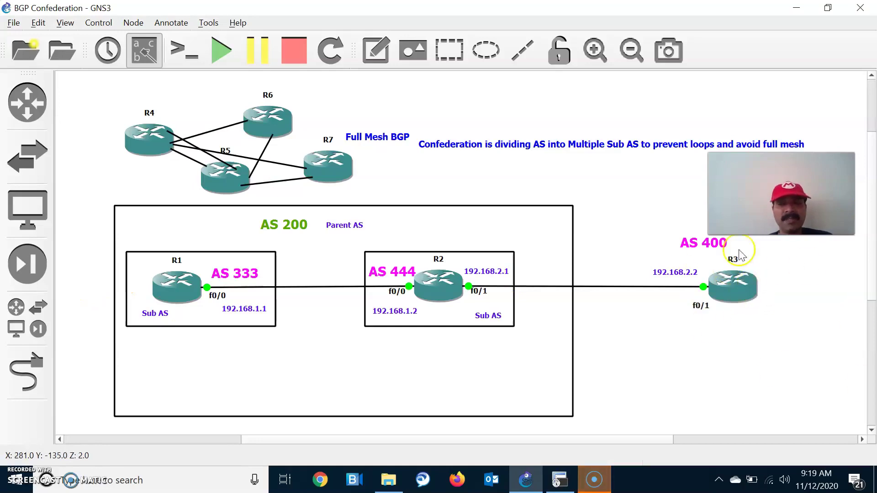
key("alt+Tab")
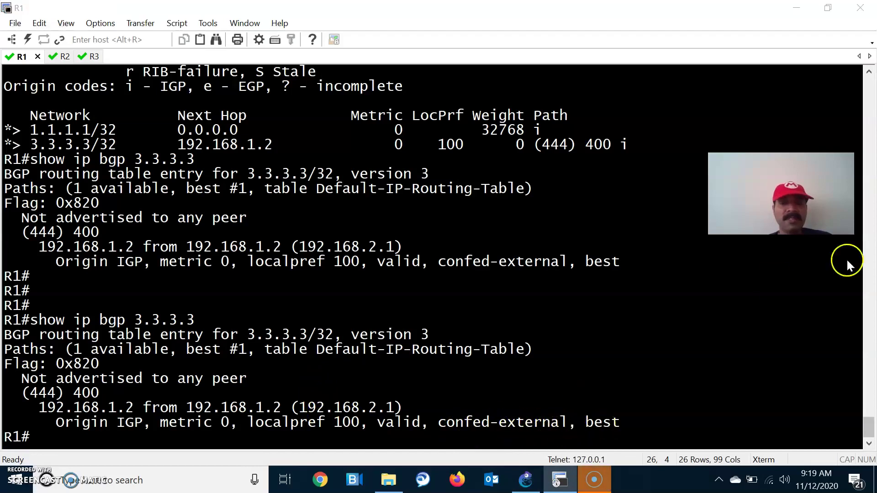
key("alt+Tab")
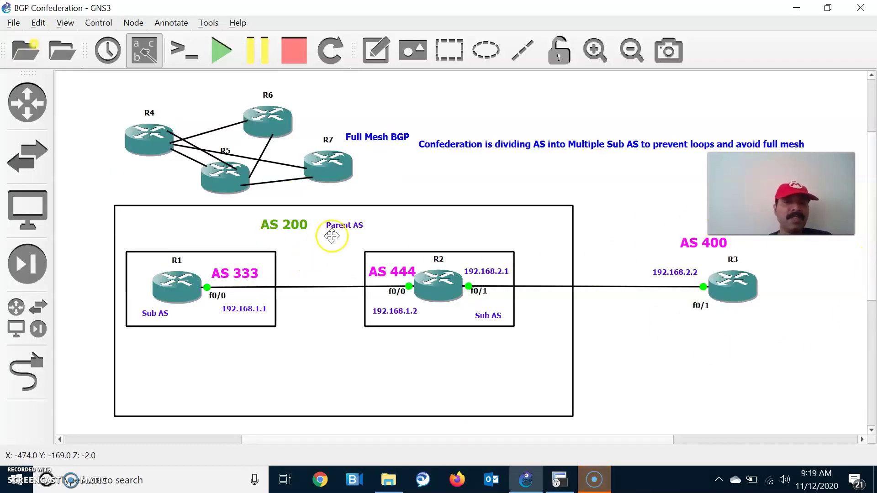